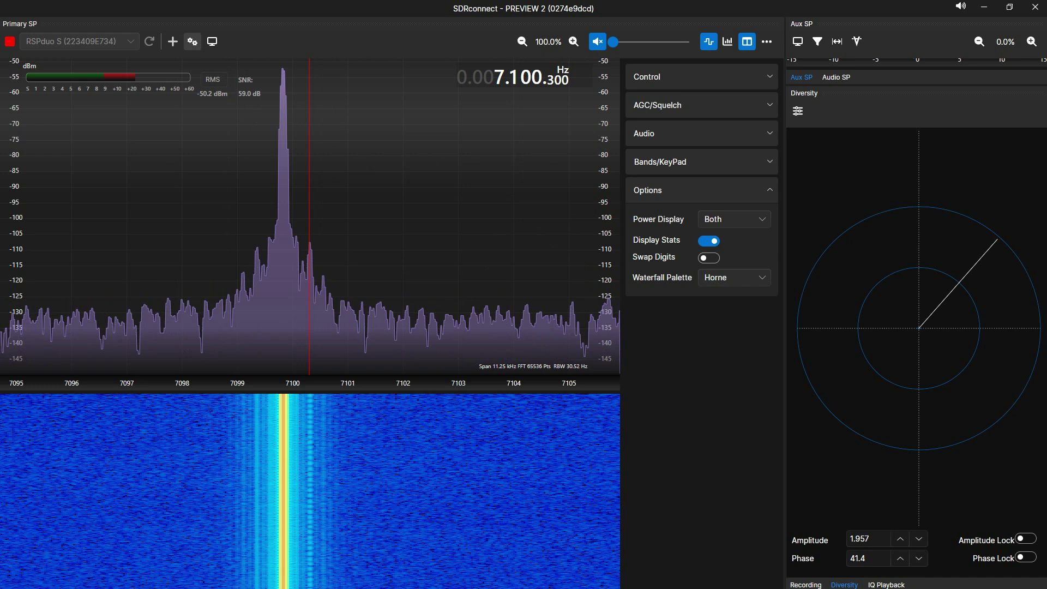
Check device settings, then drag the diversity phasor to null the carrier at amplitude 0.976, phase 206.8
{"action": "left_click", "coordinate": [192, 41]}
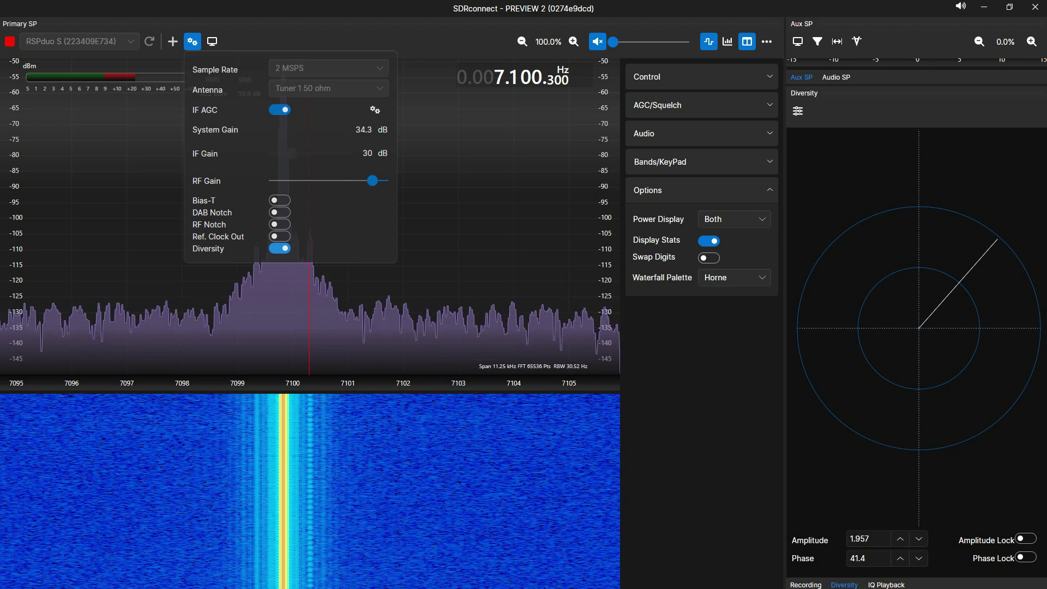
{"action": "key", "text": "Escape"}
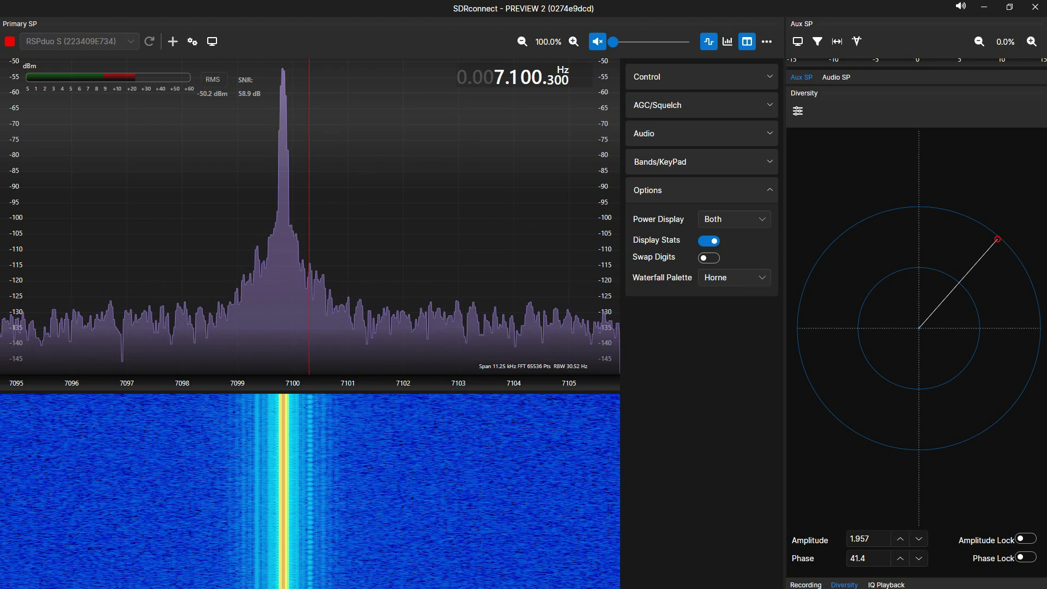
{"action": "left_click_drag", "start_coordinate": [997, 239], "coordinate": [999, 237]}
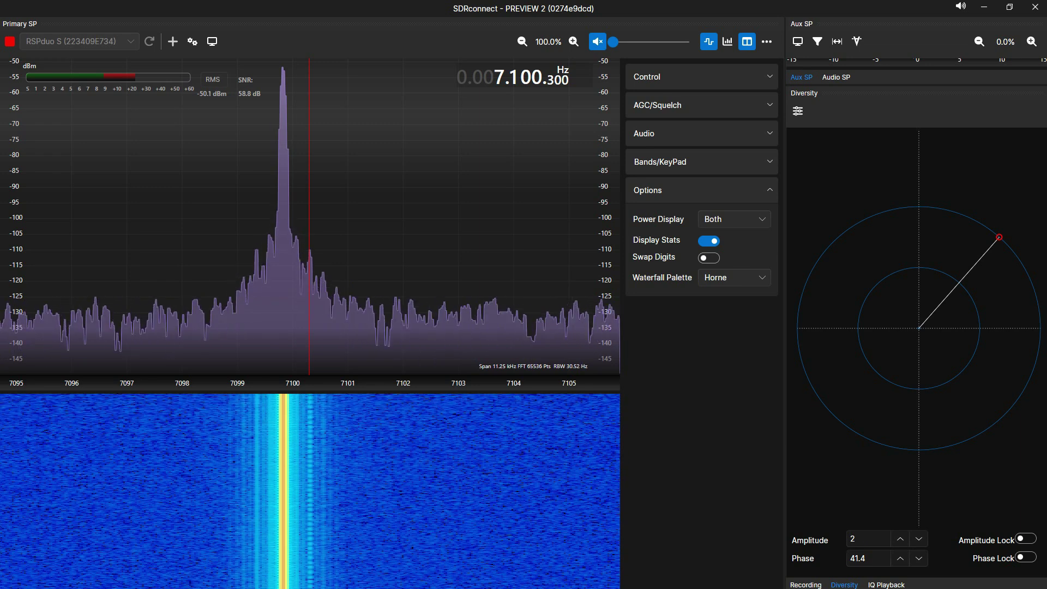
{"action": "left_click_drag", "start_coordinate": [1000, 237], "coordinate": [904, 449]}
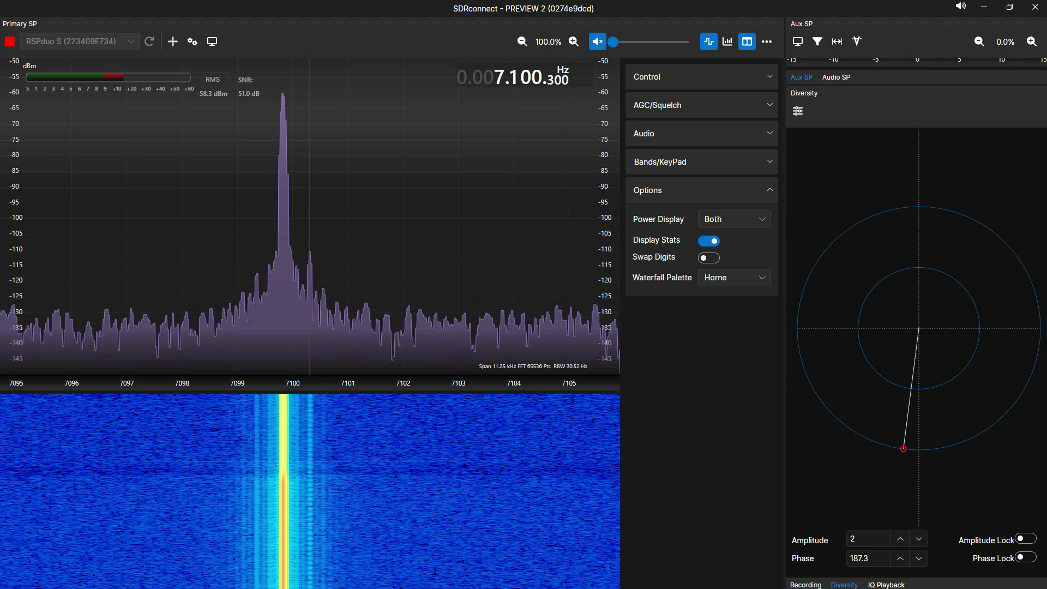
{"action": "left_click_drag", "start_coordinate": [904, 448], "coordinate": [893, 381]}
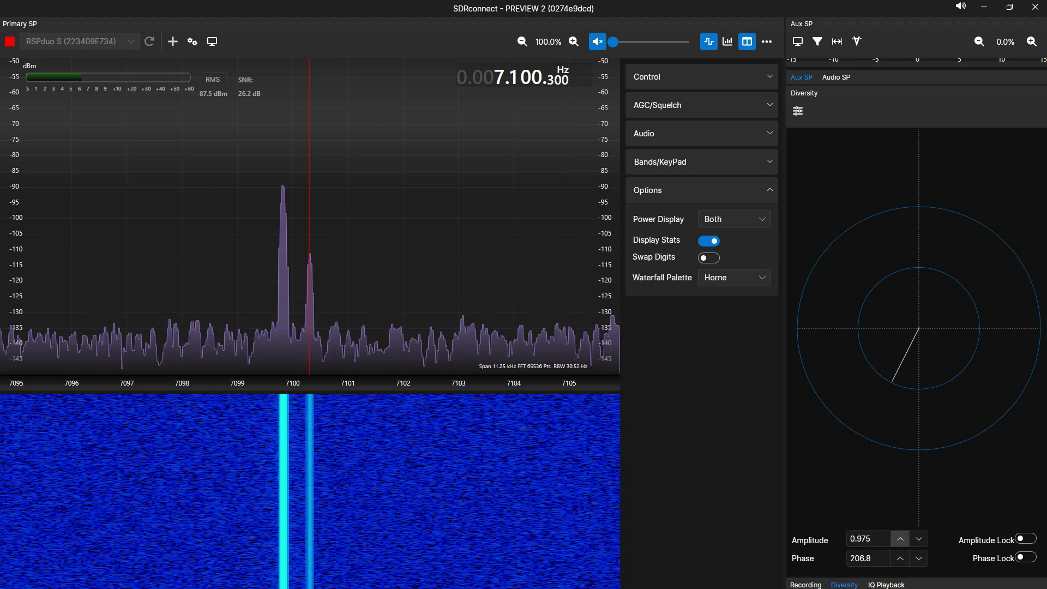
{"action": "left_click", "coordinate": [900, 539]}
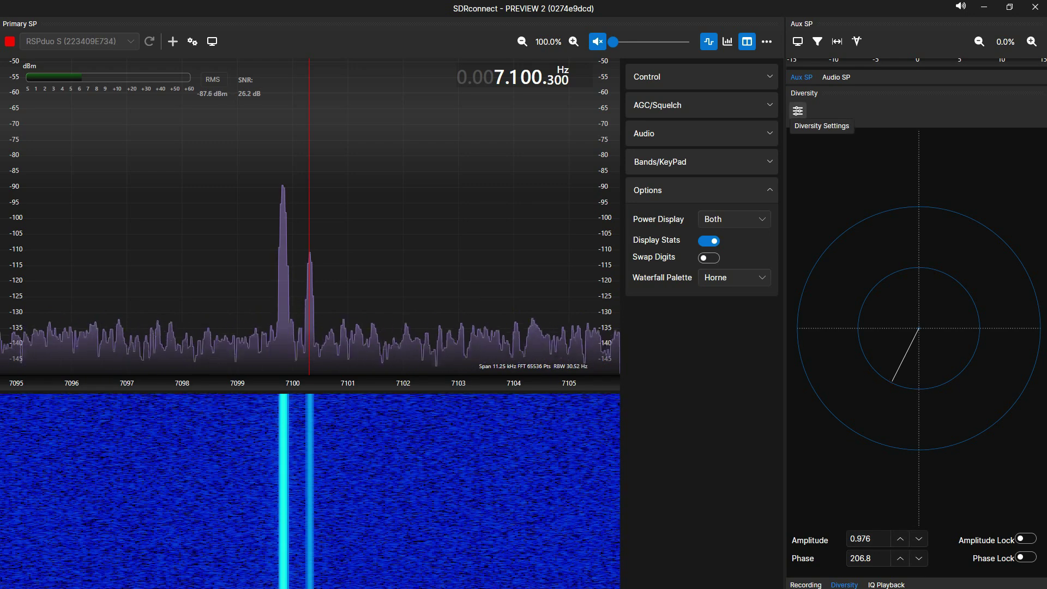
Set both the diversity amplitude and phase step sizes to Disabled for the finest adjustment
{"action": "left_click", "coordinate": [798, 111]}
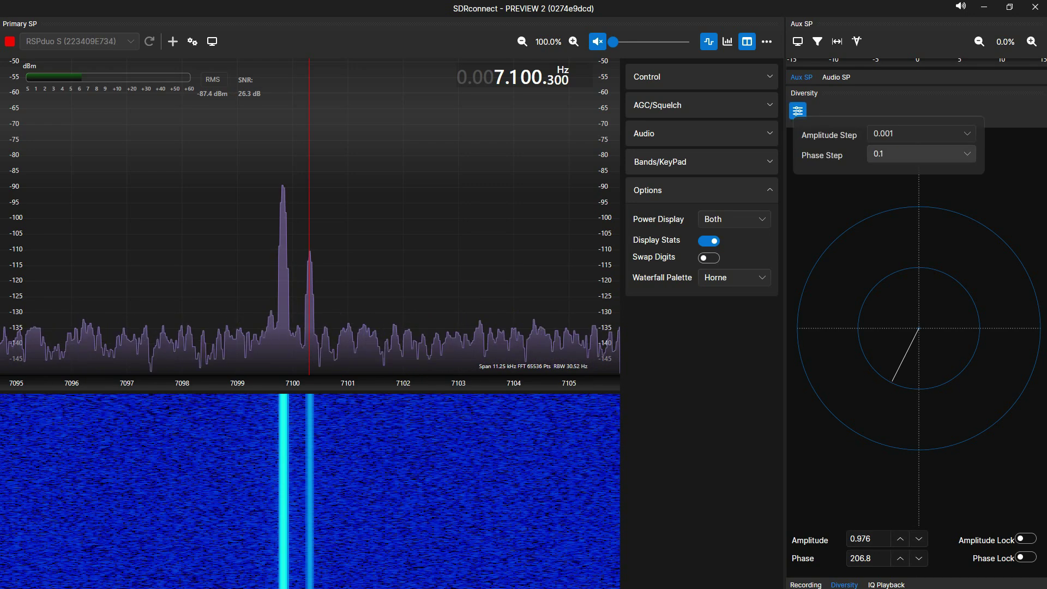
{"action": "left_click", "coordinate": [921, 134]}
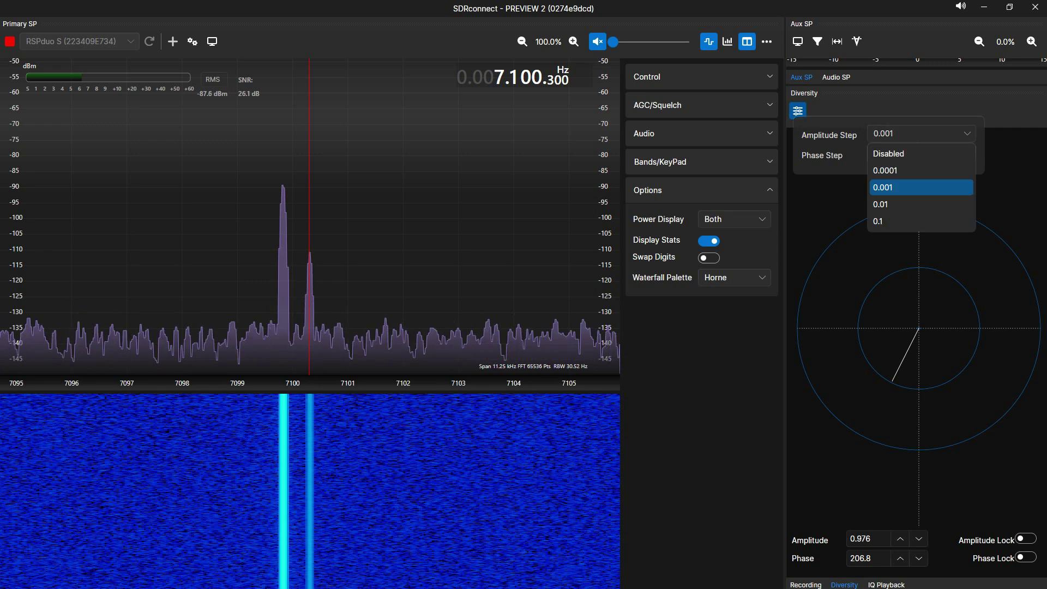
{"action": "left_click", "coordinate": [920, 221]}
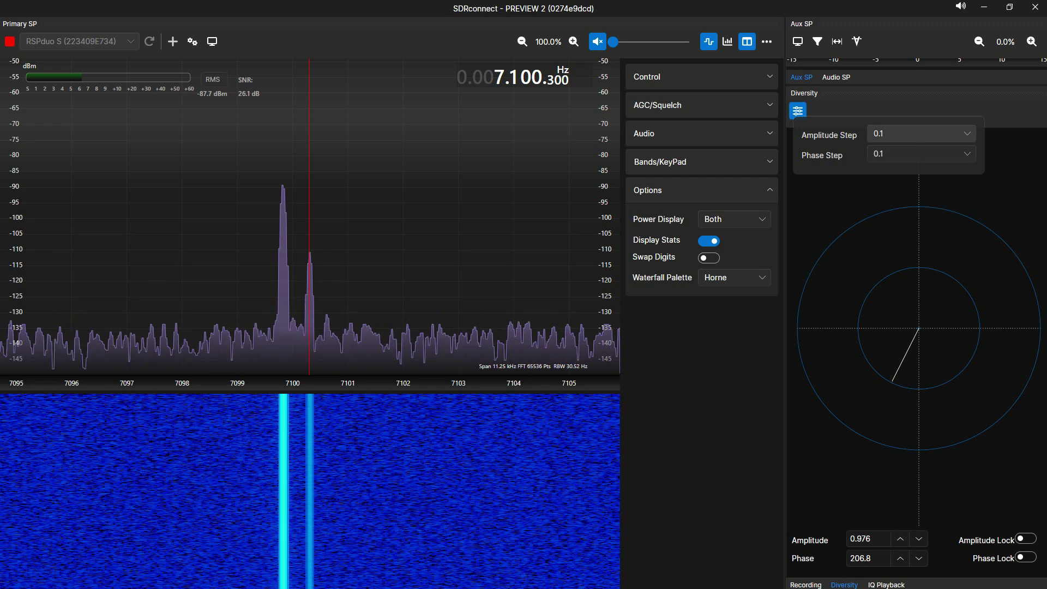
{"action": "left_click", "coordinate": [921, 134]}
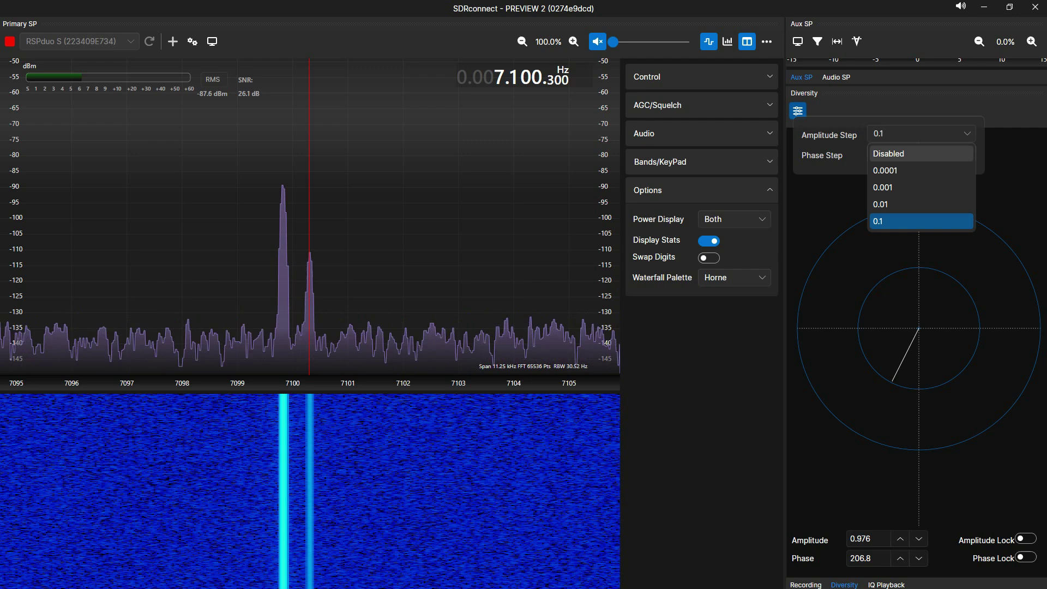
{"action": "left_click", "coordinate": [920, 154]}
{"action": "left_click", "coordinate": [921, 154]}
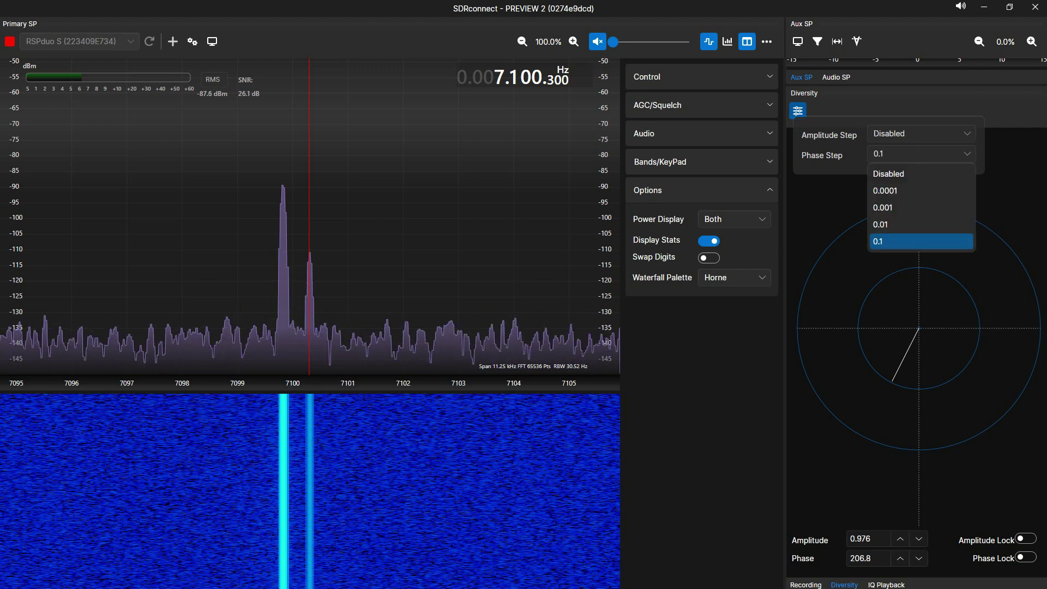
{"action": "left_click", "coordinate": [920, 173]}
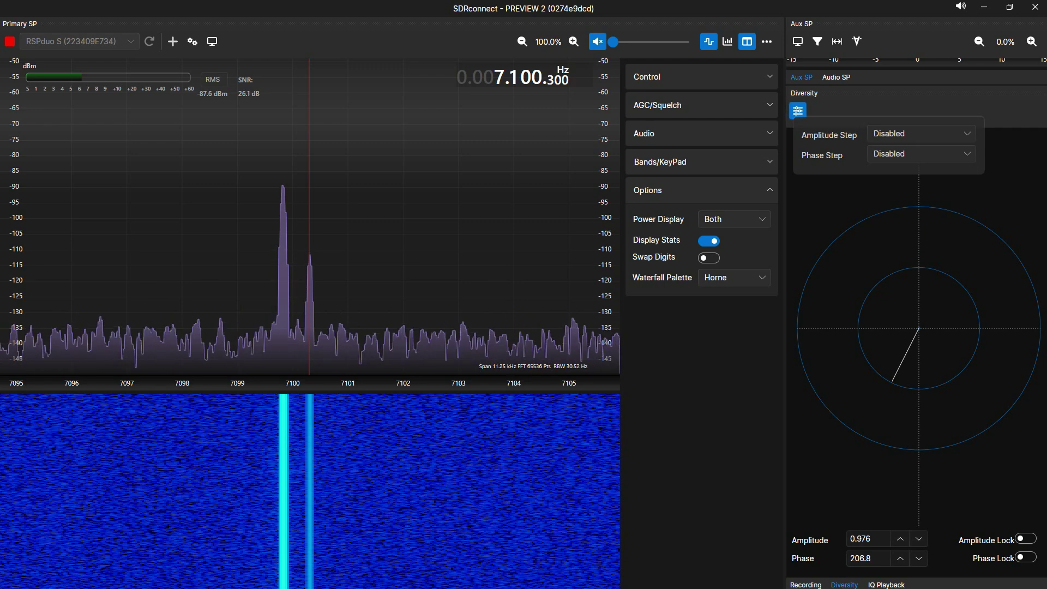
{"action": "key", "text": "Escape"}
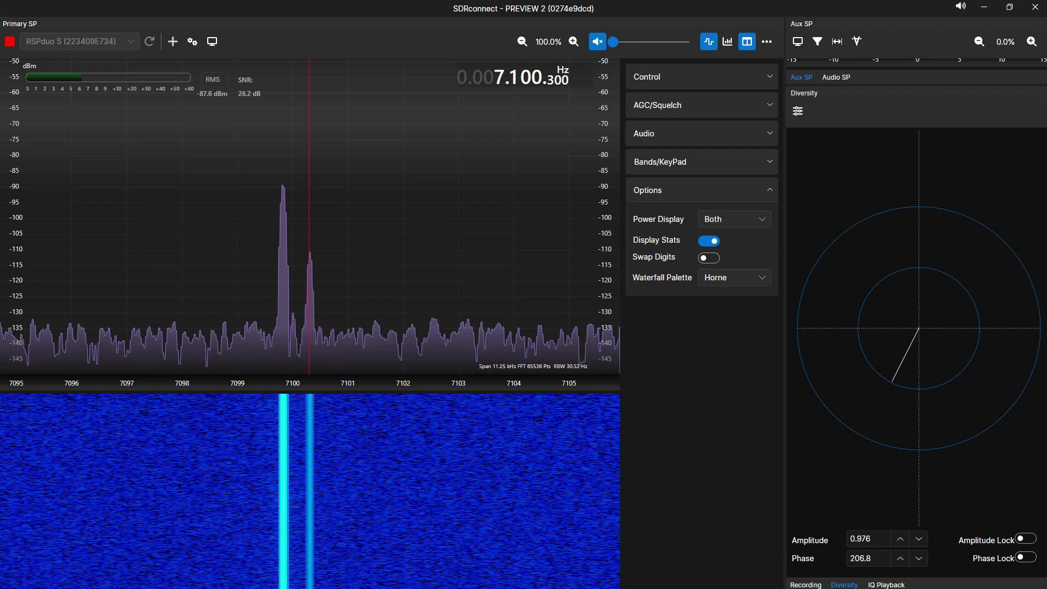
Lower the amplitude to 0.97596, then set the Amplitude Step and Phase Step to 0.1
{"action": "left_click", "coordinate": [919, 539]}
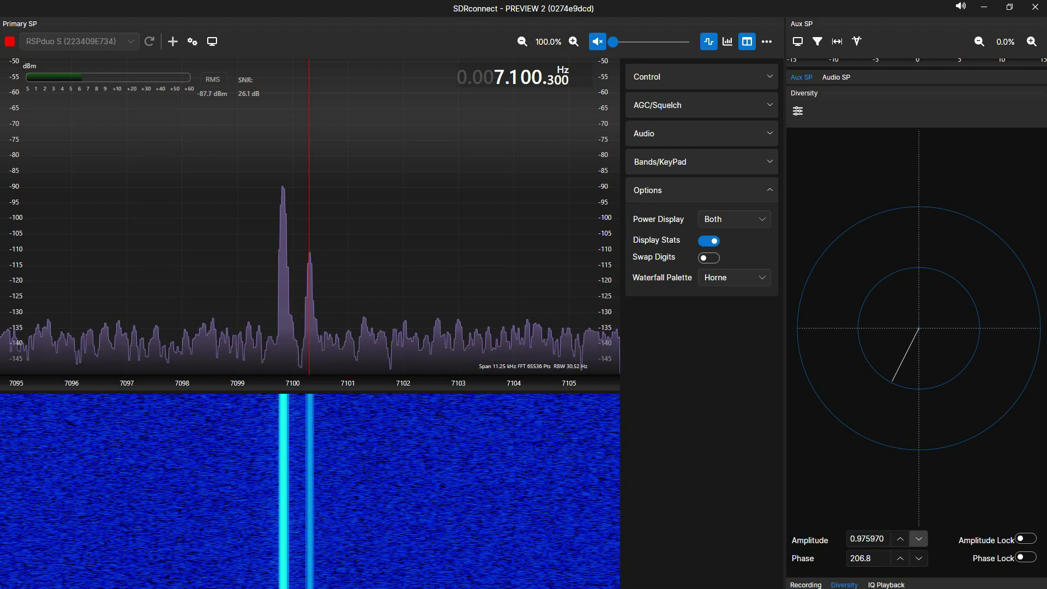
{"action": "left_click", "coordinate": [919, 539]}
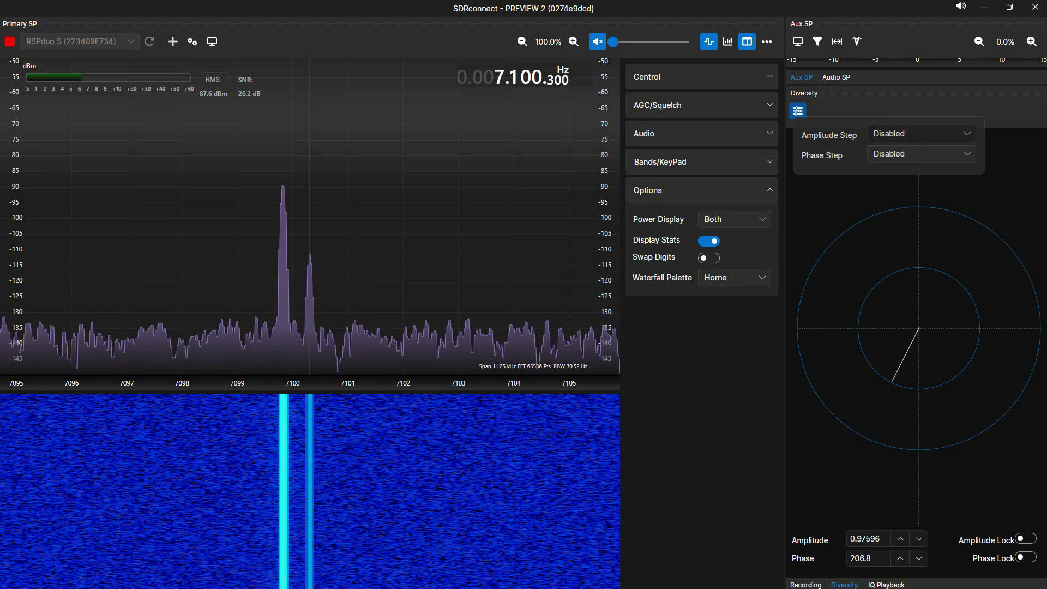
{"action": "left_click", "coordinate": [921, 134]}
{"action": "left_click", "coordinate": [895, 221]}
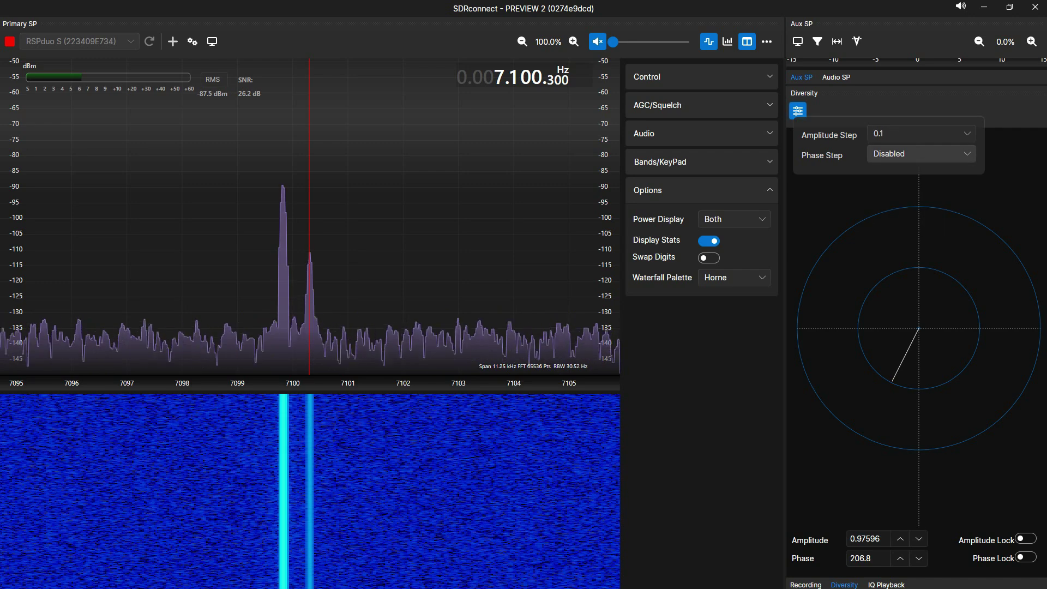
{"action": "left_click", "coordinate": [922, 154]}
{"action": "left_click", "coordinate": [895, 241]}
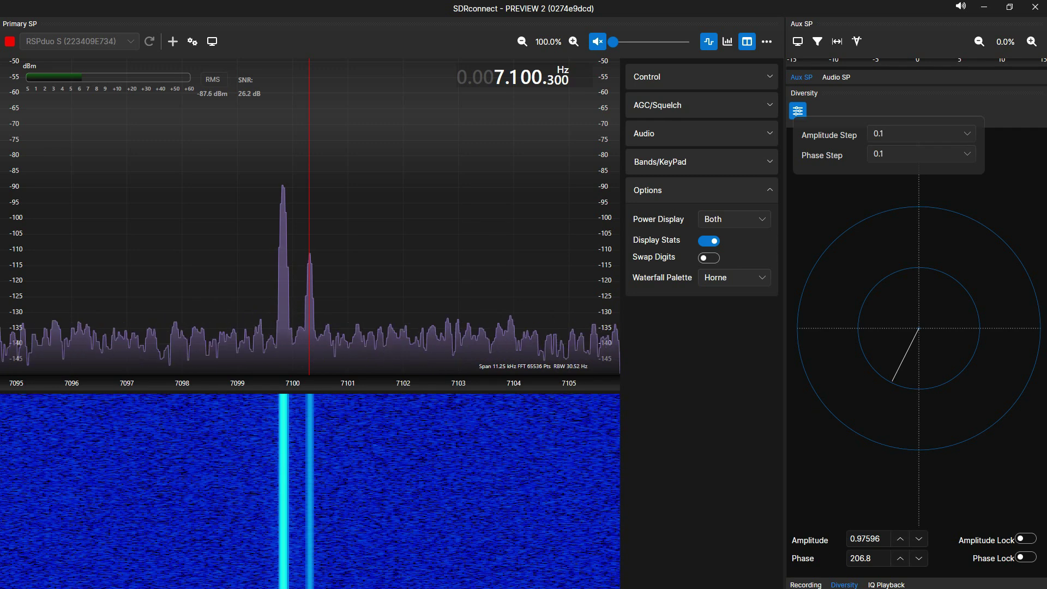
Test the amplitude between 0.67596 and 1.07596 in 0.1 steps, returning it to 0.97596
{"action": "left_click", "coordinate": [919, 539]}
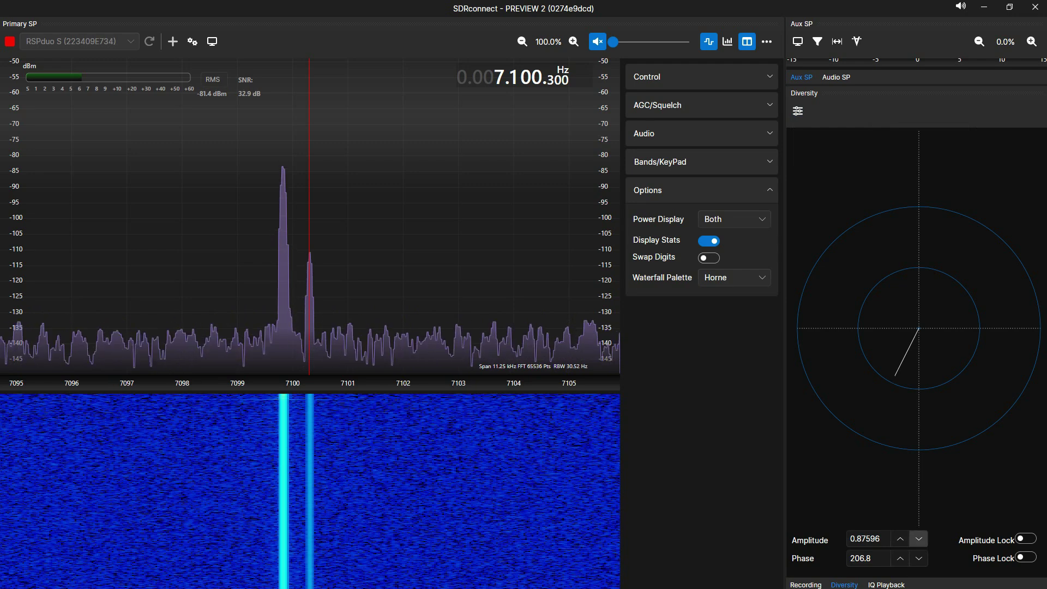
{"action": "left_click", "coordinate": [919, 539]}
{"action": "left_click", "coordinate": [919, 539]}
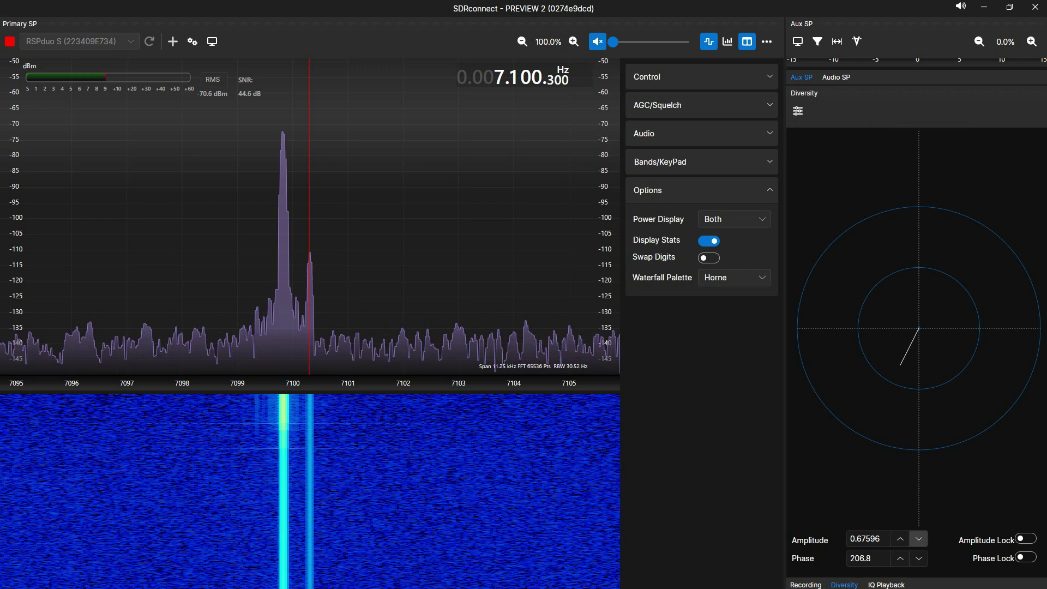
{"action": "left_click", "coordinate": [901, 539]}
{"action": "left_click", "coordinate": [900, 539]}
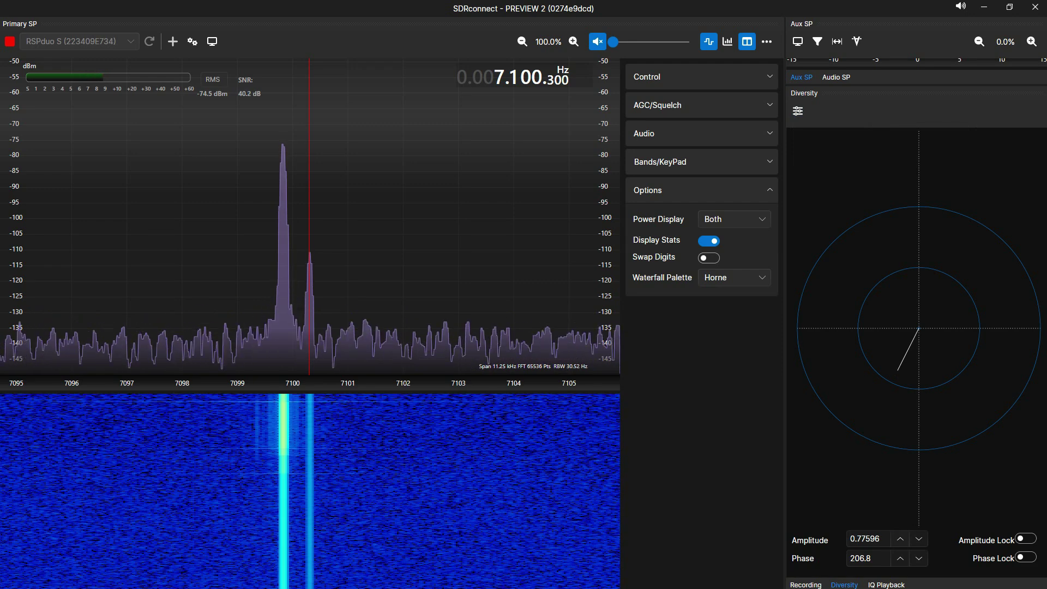
{"action": "left_click", "coordinate": [900, 539]}
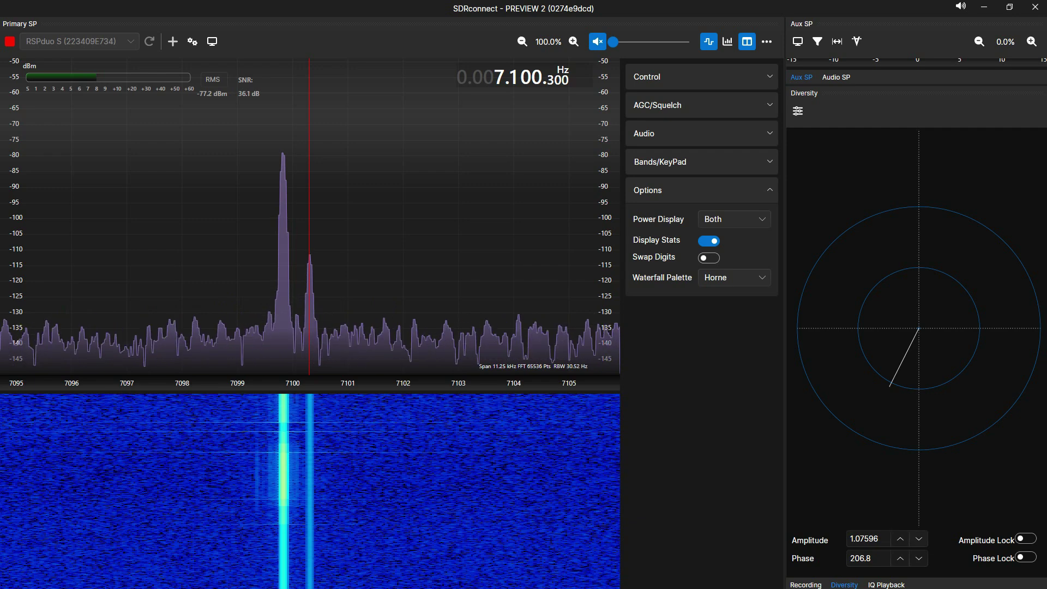
{"action": "left_click", "coordinate": [919, 539]}
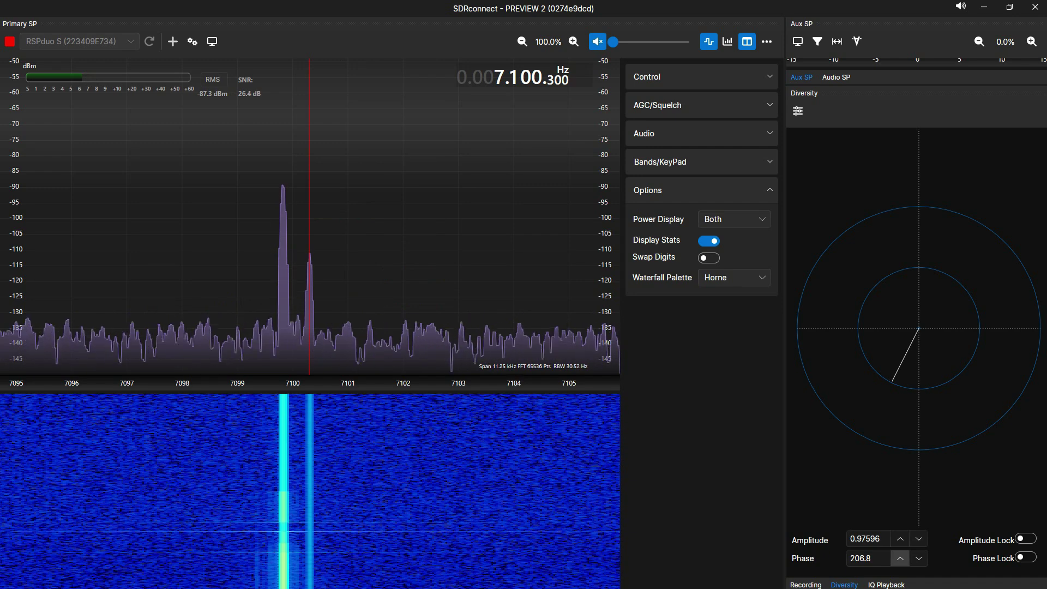
Raise the diversity phase in small steps from 206.8 to 208.0
{"action": "left_click", "coordinate": [900, 558]}
{"action": "left_click", "coordinate": [900, 558]}
{"action": "left_click", "coordinate": [901, 558]}
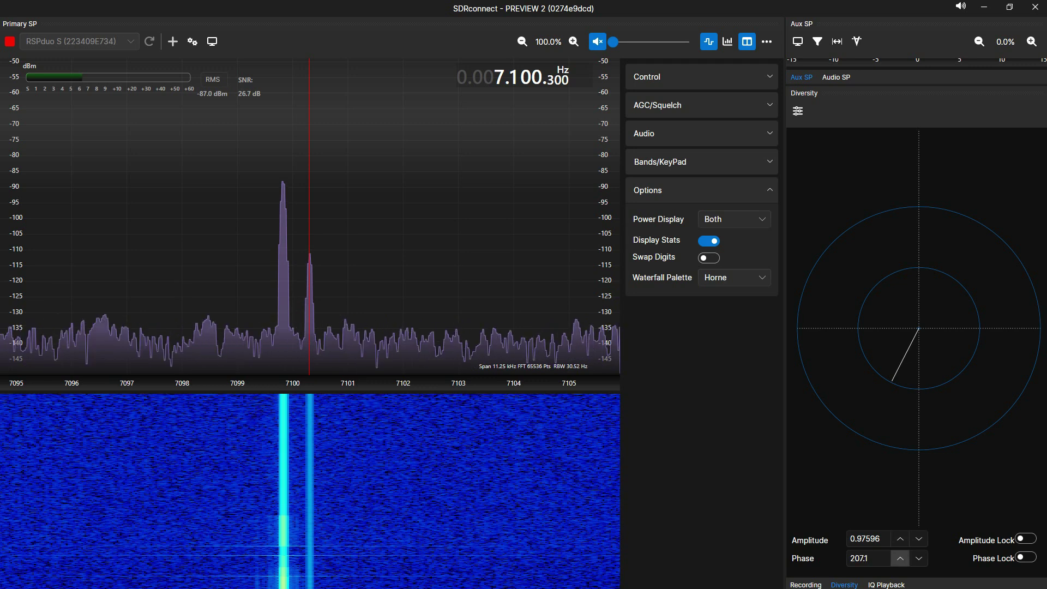
{"action": "left_click", "coordinate": [901, 558]}
{"action": "left_click", "coordinate": [901, 558]}
{"action": "left_click", "coordinate": [900, 558]}
{"action": "left_click", "coordinate": [900, 558]}
{"action": "left_click", "coordinate": [900, 558]}
{"action": "left_click", "coordinate": [901, 558]}
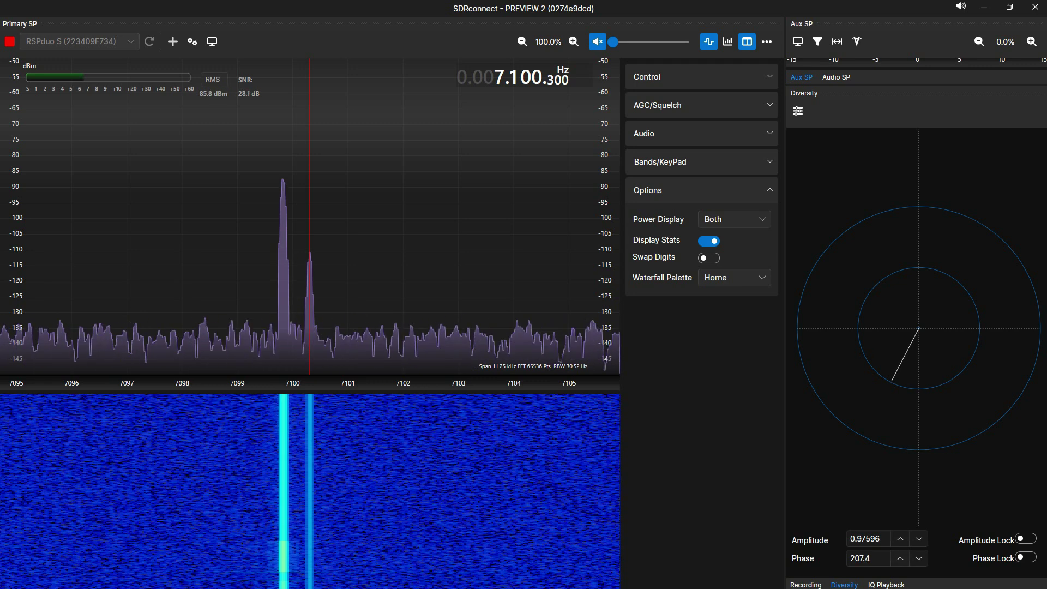
{"action": "left_click", "coordinate": [900, 558]}
{"action": "left_click", "coordinate": [901, 557]}
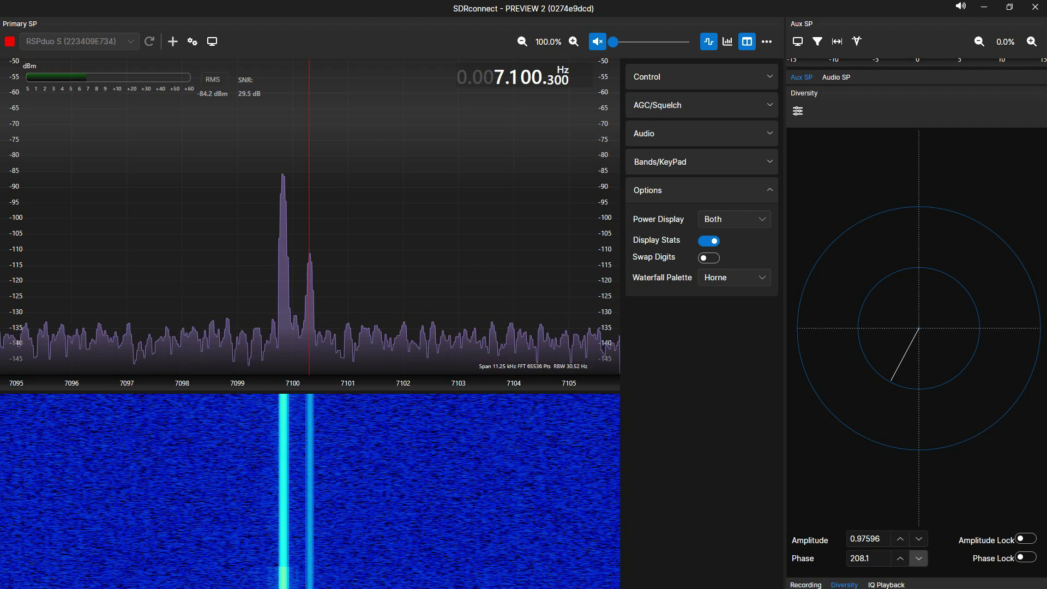
{"action": "left_click", "coordinate": [901, 558]}
Scroll the diversity phase down to 204.5 for a deeper carrier null
{"action": "scroll", "coordinate": [867, 558], "scroll_direction": "down", "scroll_amount": 19}
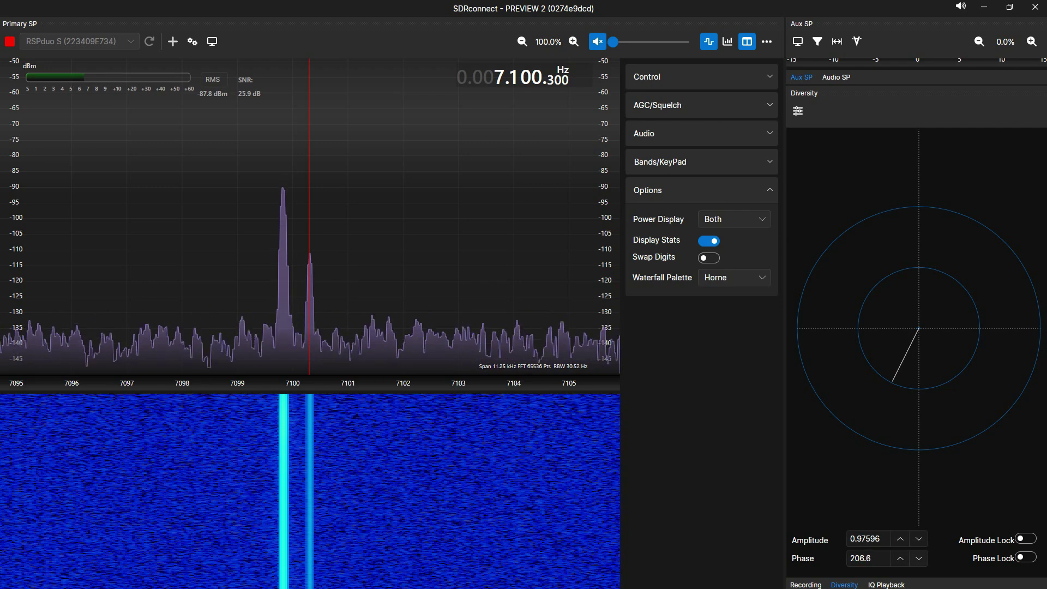
{"action": "scroll", "coordinate": [867, 558], "scroll_direction": "down", "scroll_amount": 9}
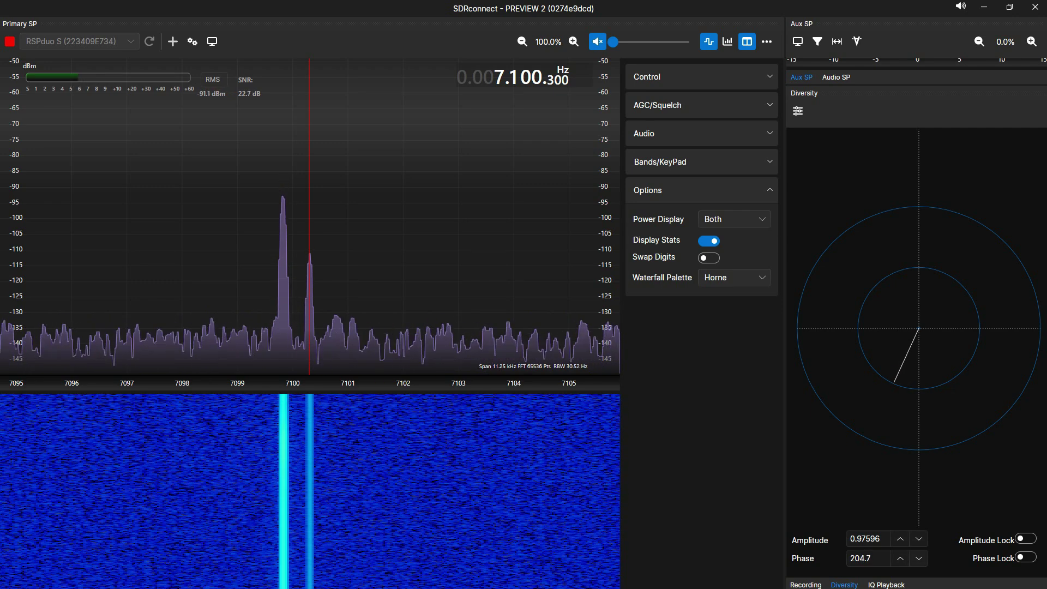
{"action": "scroll", "coordinate": [867, 558], "scroll_direction": "down", "scroll_amount": 1}
{"action": "scroll", "coordinate": [900, 558], "scroll_direction": "down", "scroll_amount": 1}
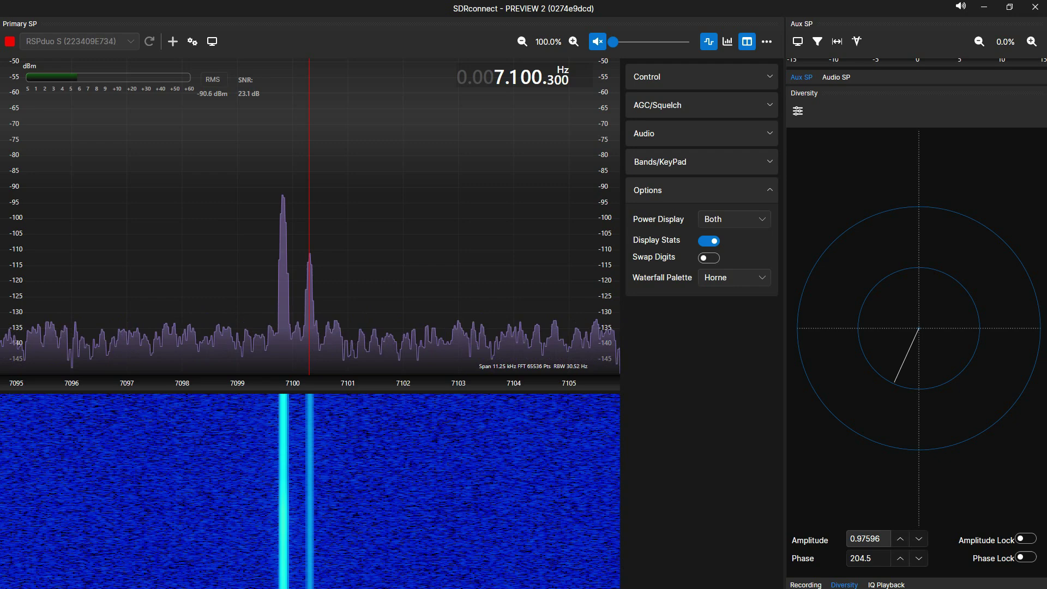
Type amplitude values 2 and then 0.9, testing 1.1 and 0.8 with the arrow keys
{"action": "left_click", "coordinate": [879, 539]}
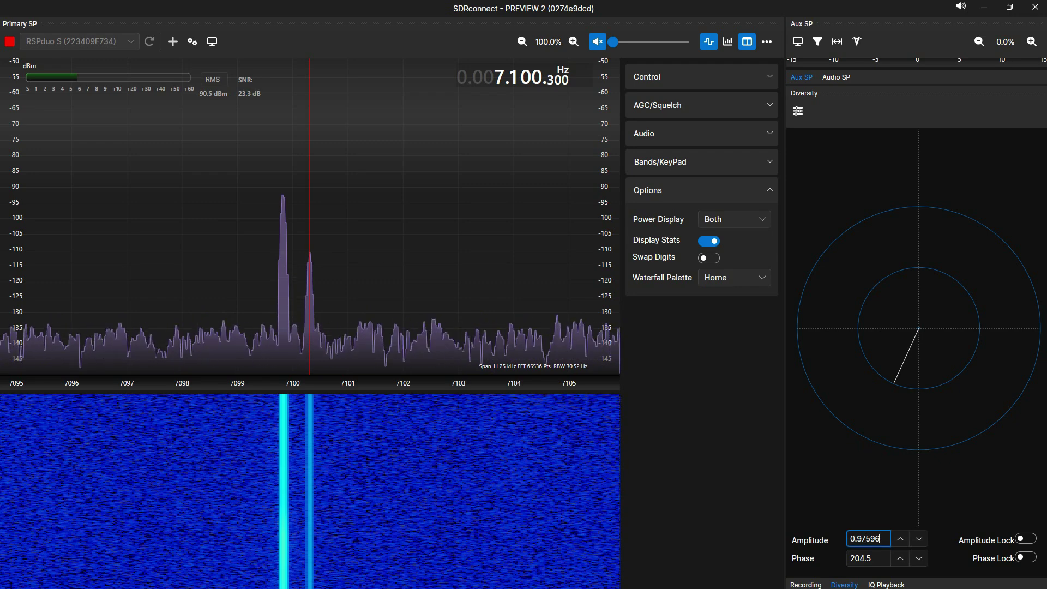
{"action": "key", "text": "BackSpace"}
{"action": "key", "text": "BackSpace"}
{"action": "key", "text": "BackSpace"}
{"action": "key", "text": "BackSpace"}
{"action": "key", "text": "BackSpace"}
{"action": "key", "text": "BackSpace"}
{"action": "key", "text": "BackSpace"}
{"action": "type", "text": "2"}
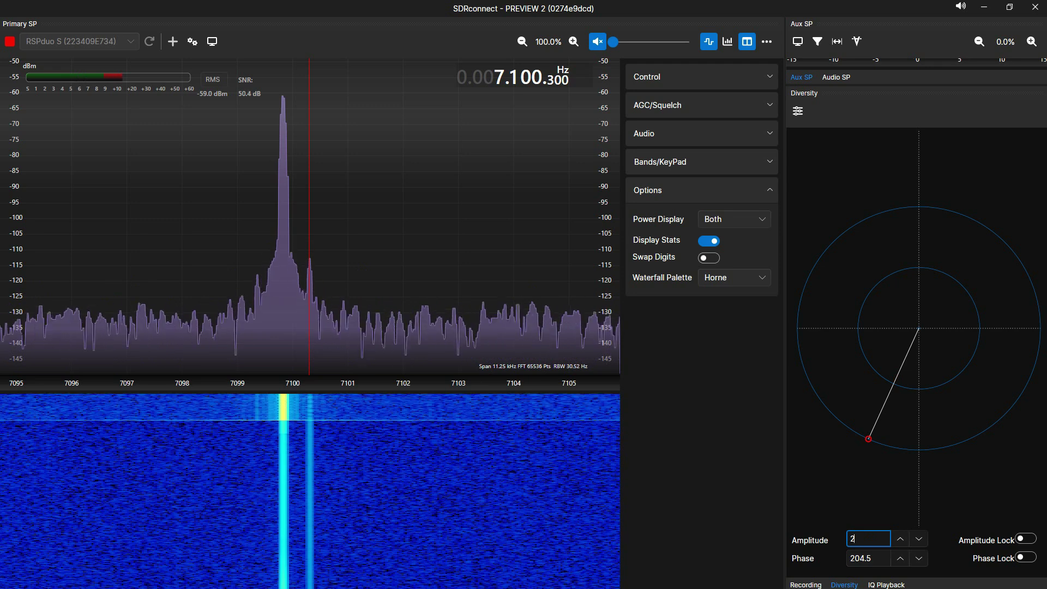
{"action": "key", "text": "BackSpace"}
{"action": "type", "text": "0.9"}
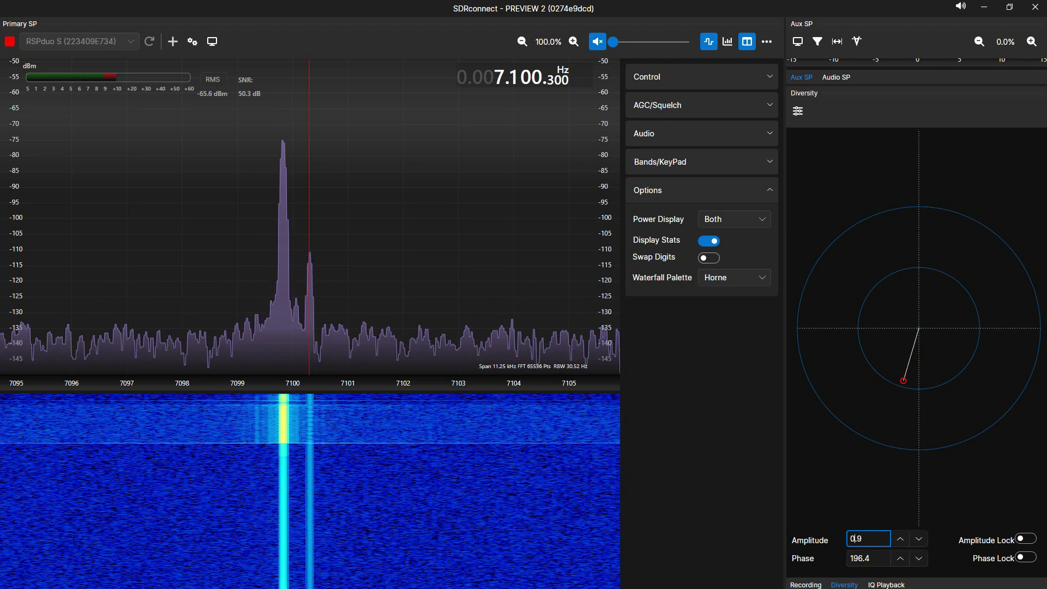
{"action": "key", "text": "Up"}
{"action": "key", "text": "Up"}
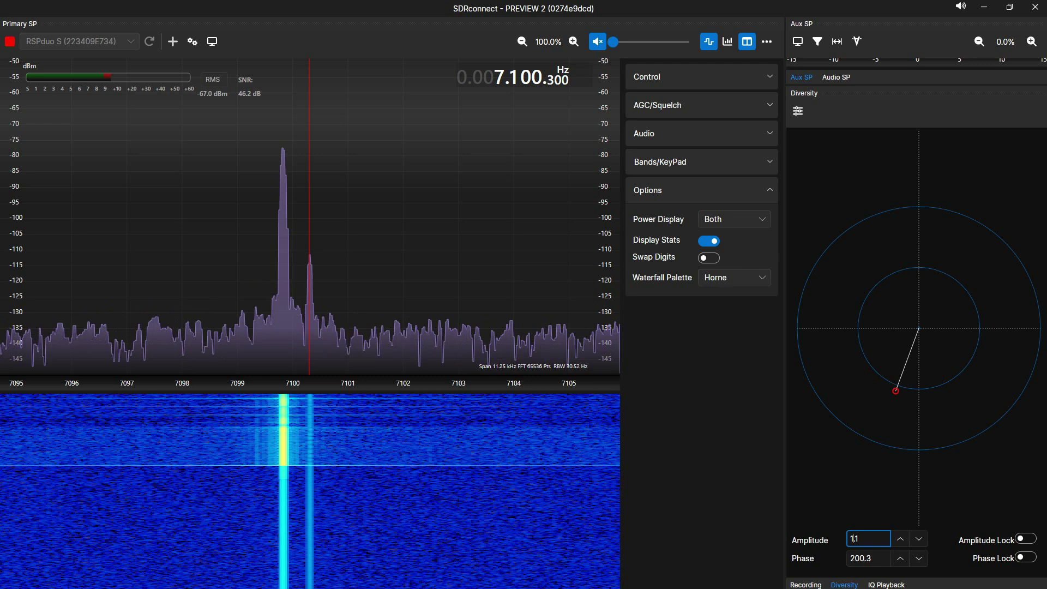
{"action": "key", "text": "Down"}
{"action": "key", "text": "Down"}
{"action": "key", "text": "Down"}
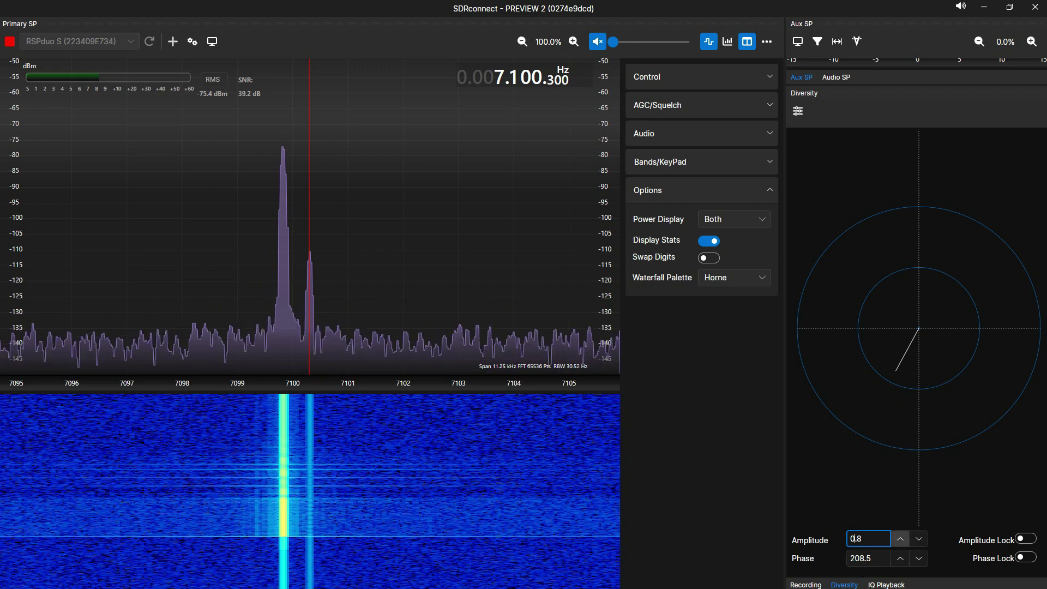
Step the amplitude between 0.9 and 1.2 in 0.1 steps, settling on 1.0
{"action": "left_click", "coordinate": [901, 539]}
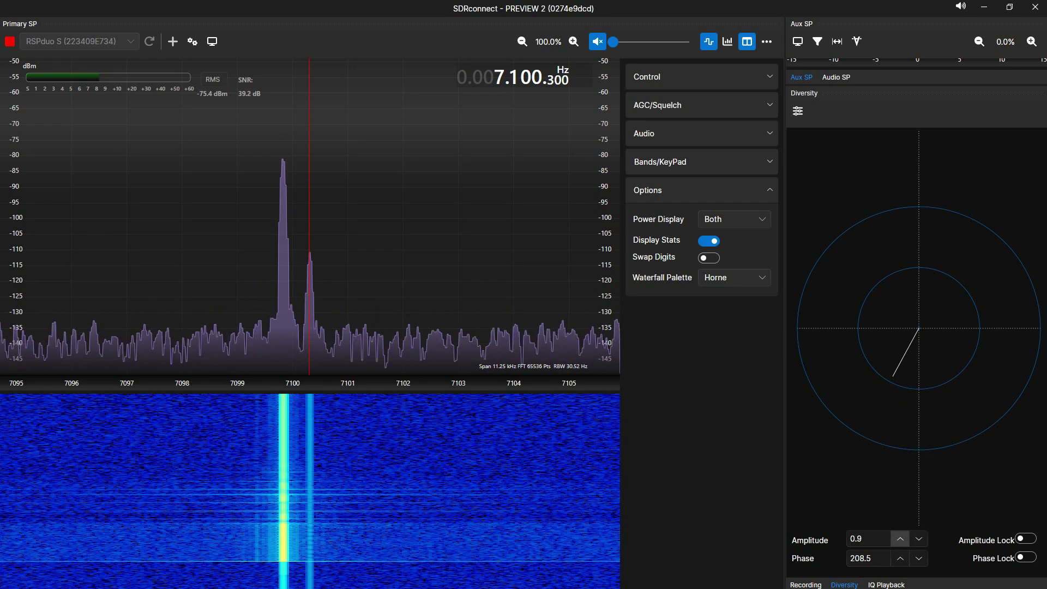
{"action": "left_click", "coordinate": [900, 538]}
{"action": "left_click", "coordinate": [900, 539]}
{"action": "left_click", "coordinate": [901, 539]}
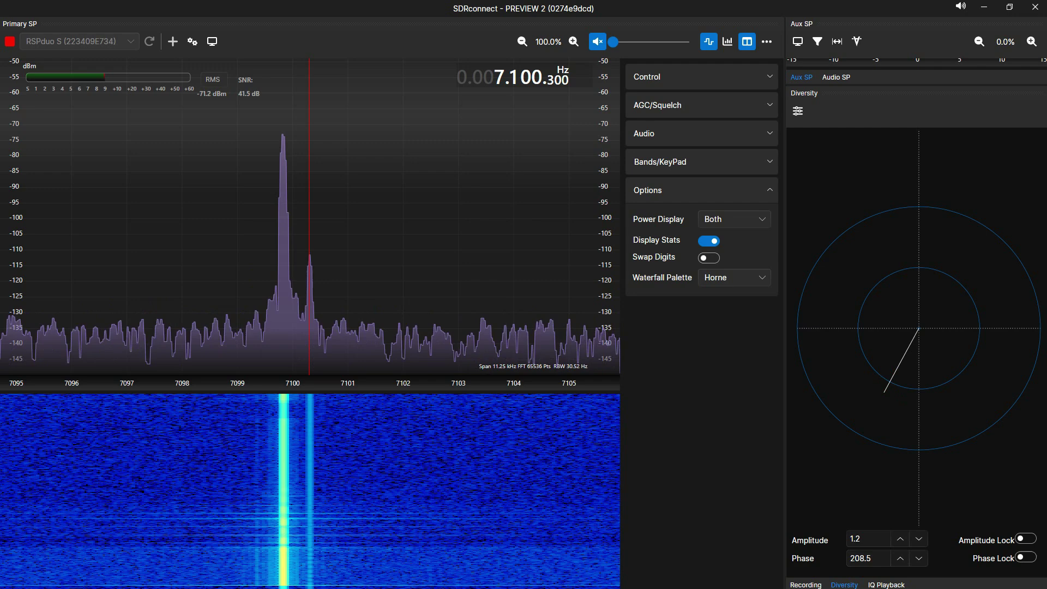
{"action": "left_click", "coordinate": [919, 539]}
{"action": "left_click", "coordinate": [919, 539]}
{"action": "left_click", "coordinate": [919, 539]}
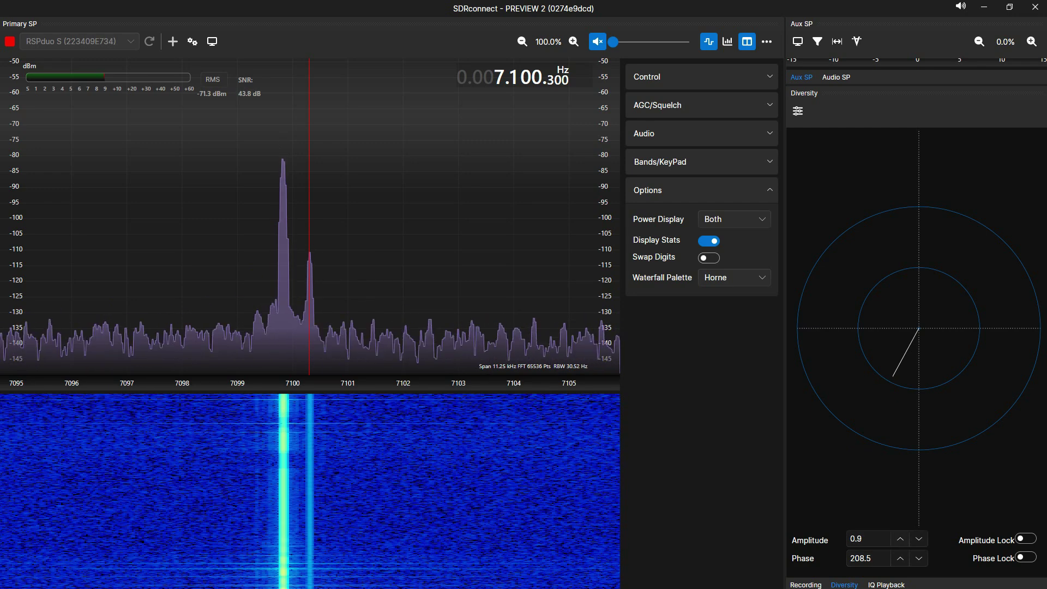
{"action": "left_click", "coordinate": [900, 539]}
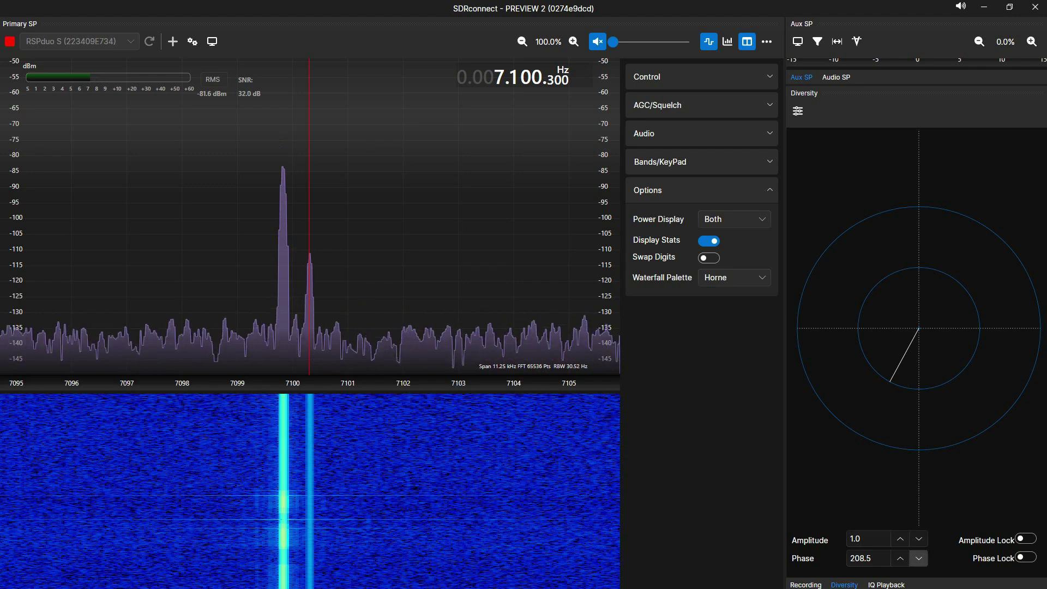
Lower the phase to 205.6, then recheck amplitude between 0.9 and 1.1, settling on 1.0
{"action": "left_click", "coordinate": [919, 558]}
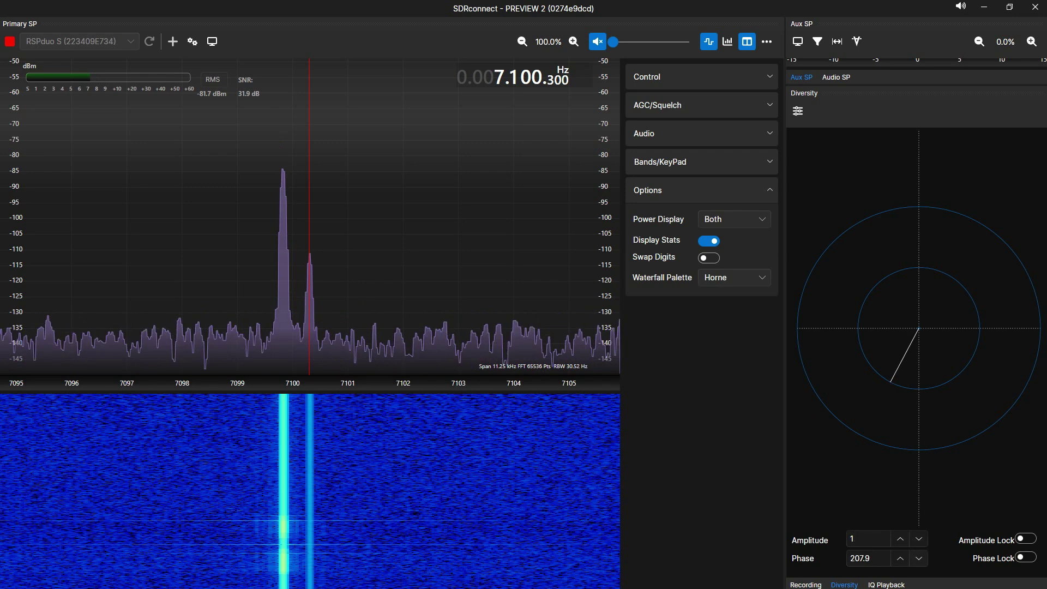
{"action": "left_click", "coordinate": [919, 558]}
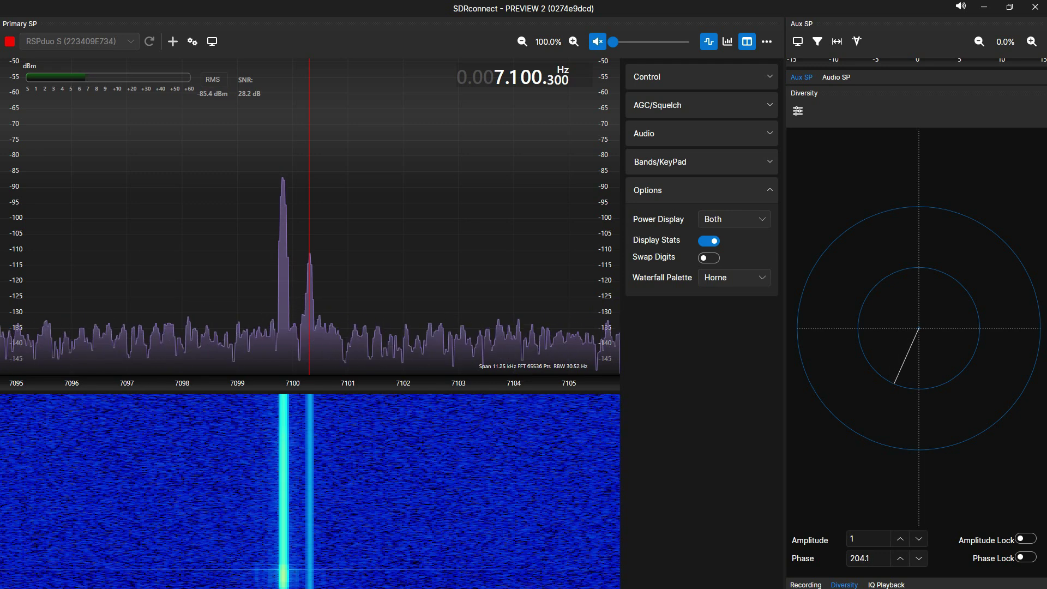
{"action": "left_click", "coordinate": [919, 558]}
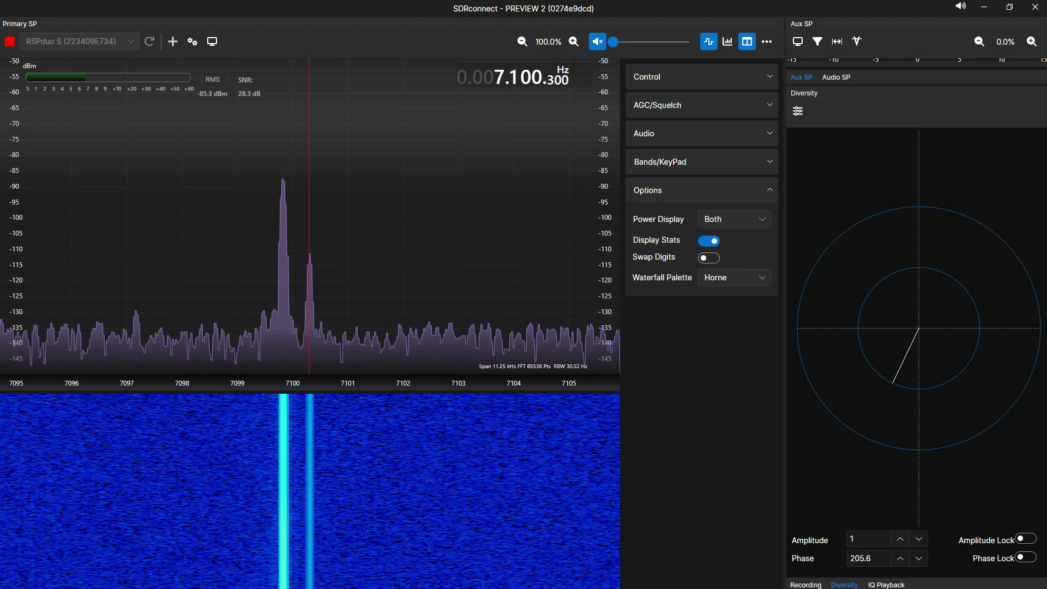
{"action": "left_click", "coordinate": [901, 539]}
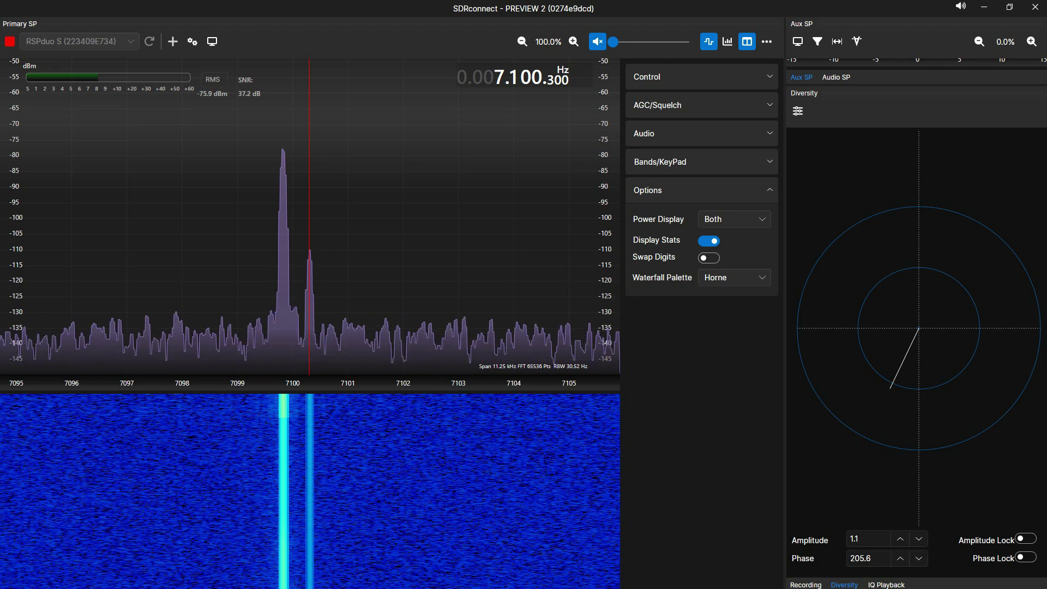
{"action": "left_click", "coordinate": [919, 539]}
{"action": "left_click", "coordinate": [919, 538]}
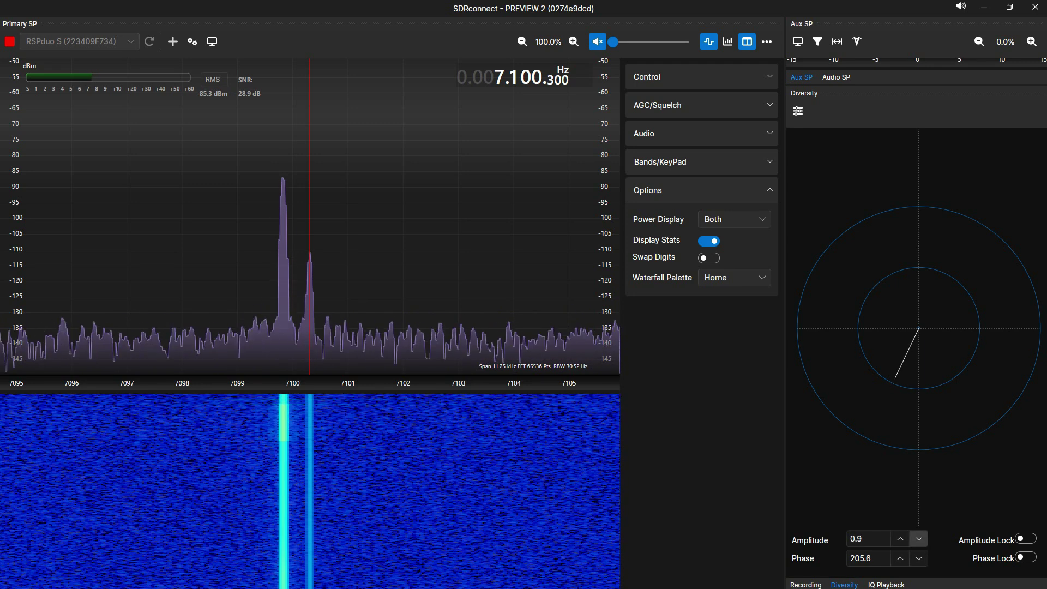
{"action": "left_click", "coordinate": [901, 539]}
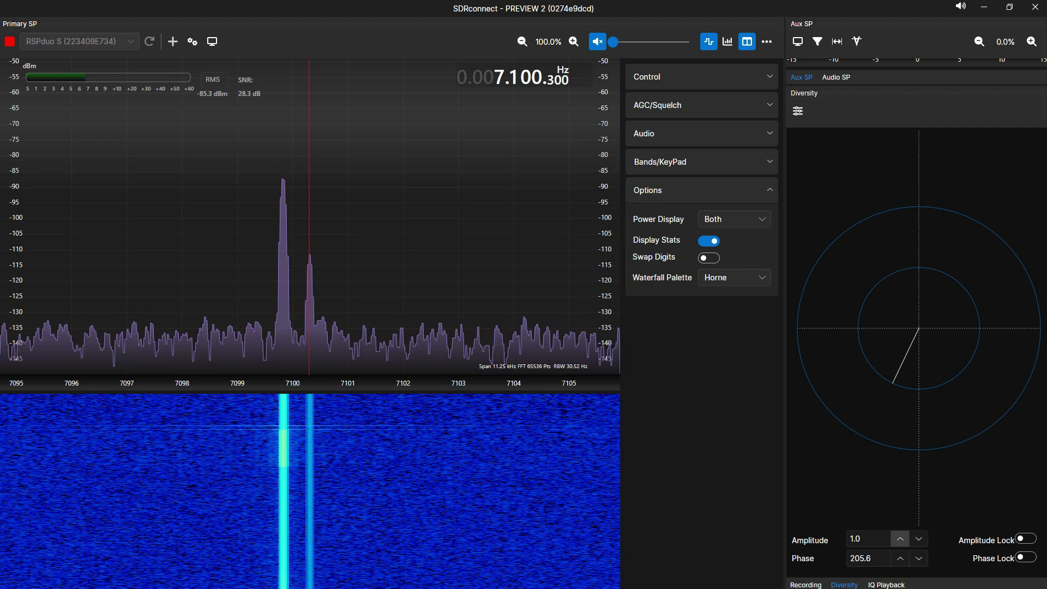
{"action": "left_click", "coordinate": [901, 539]}
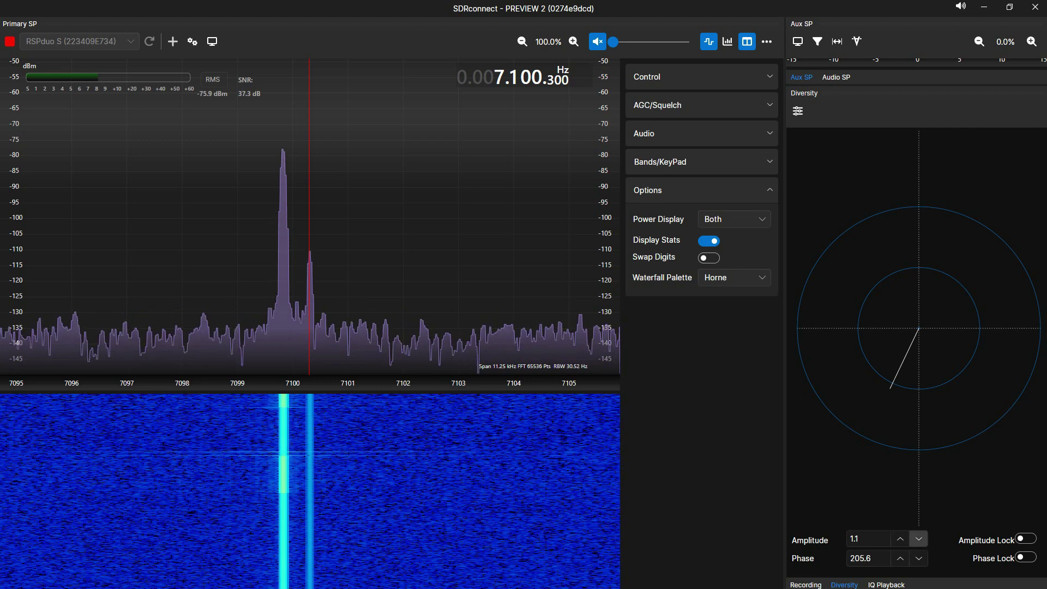
{"action": "left_click", "coordinate": [919, 539]}
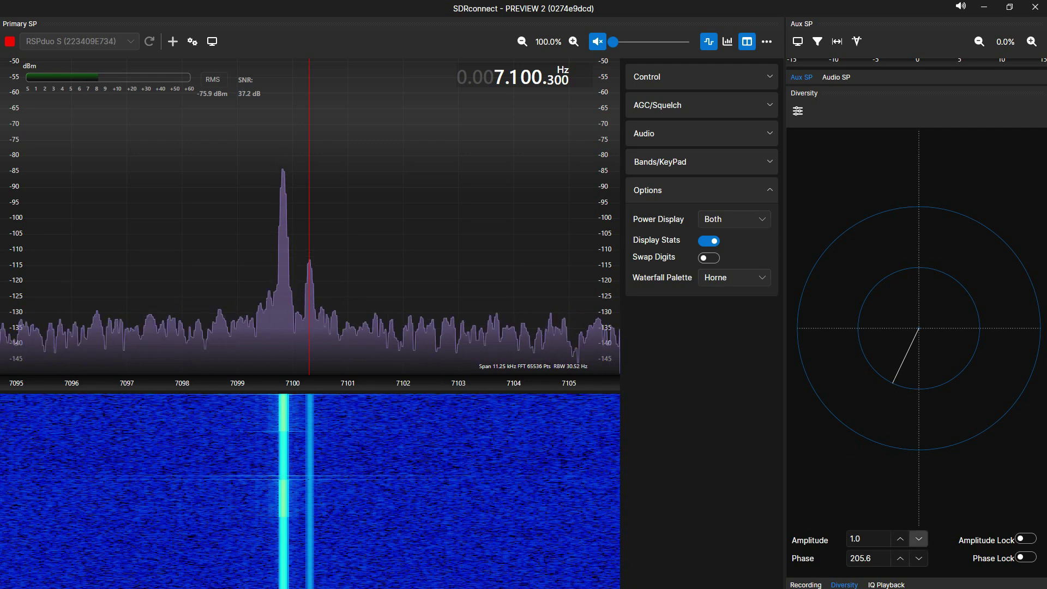
{"action": "left_click", "coordinate": [919, 539]}
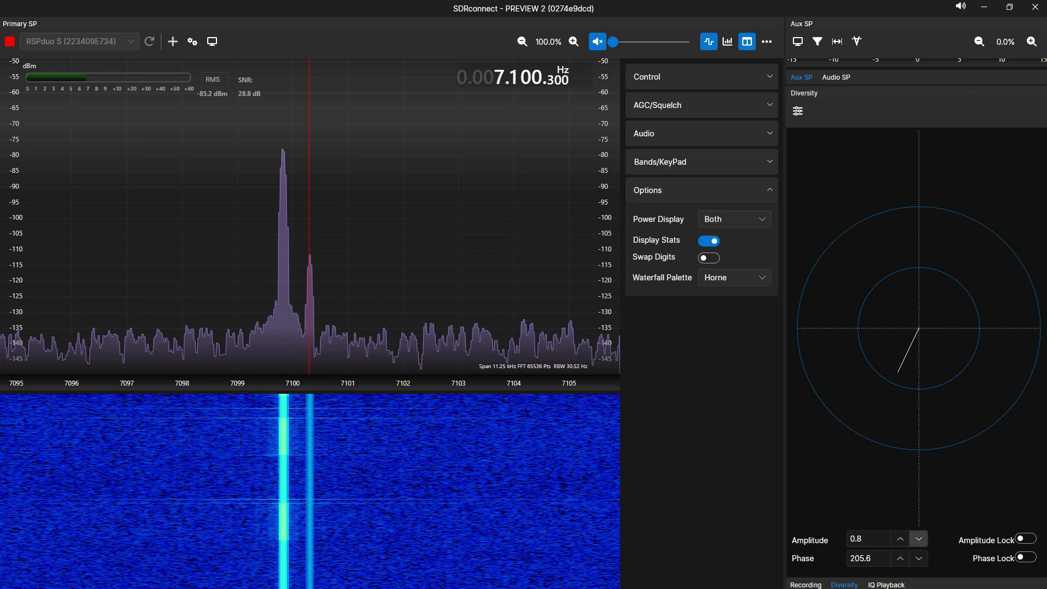
{"action": "left_click", "coordinate": [901, 539]}
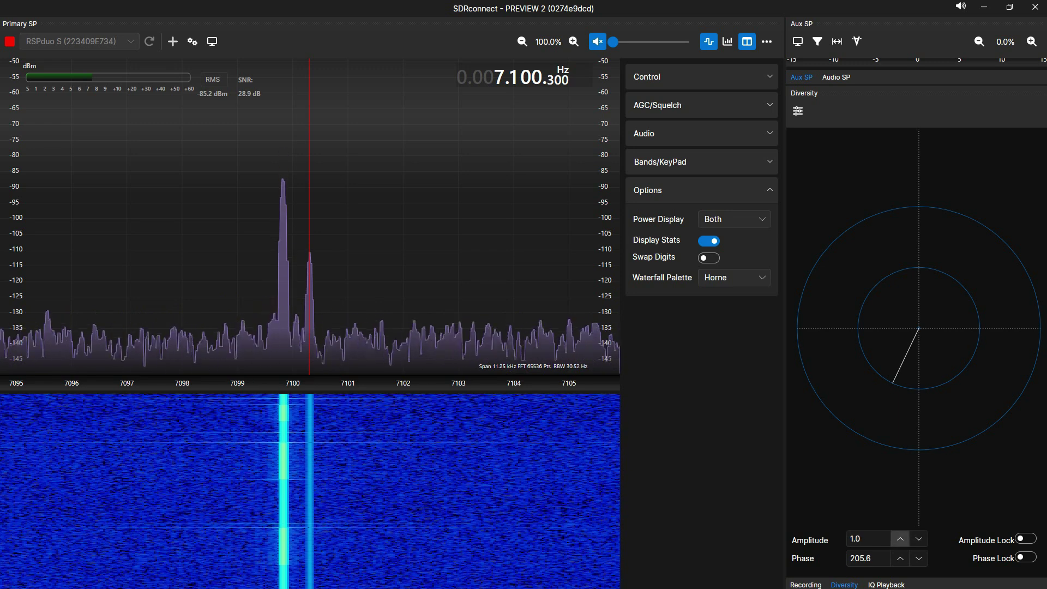
Change the Amplitude Step from 0.1 to 0.01, leaving Phase Step at 0.1, and close the flyout
{"action": "left_click", "coordinate": [798, 111]}
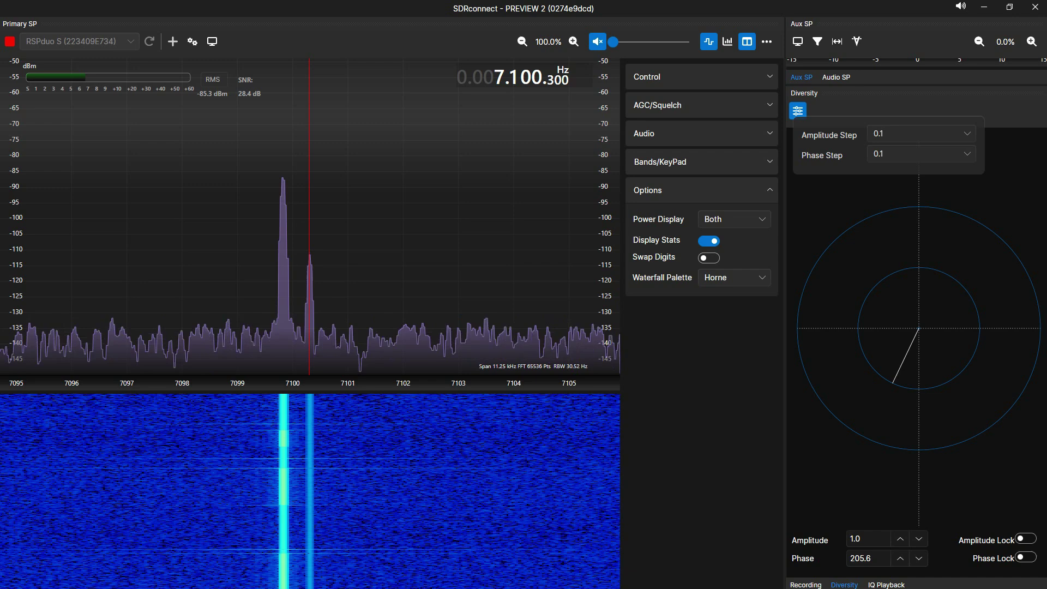
{"action": "left_click", "coordinate": [922, 134]}
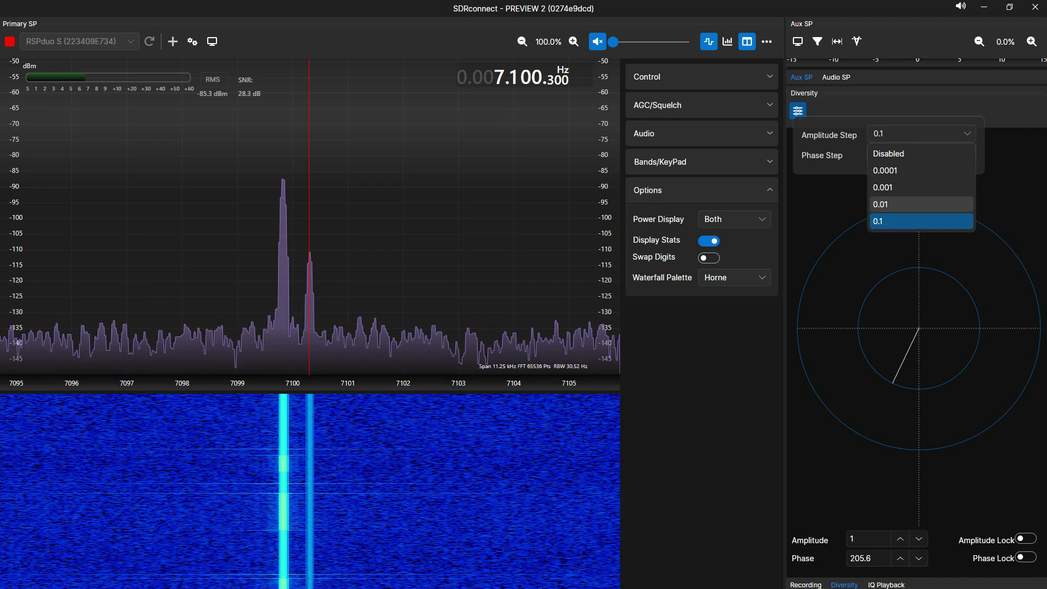
{"action": "left_click", "coordinate": [922, 204]}
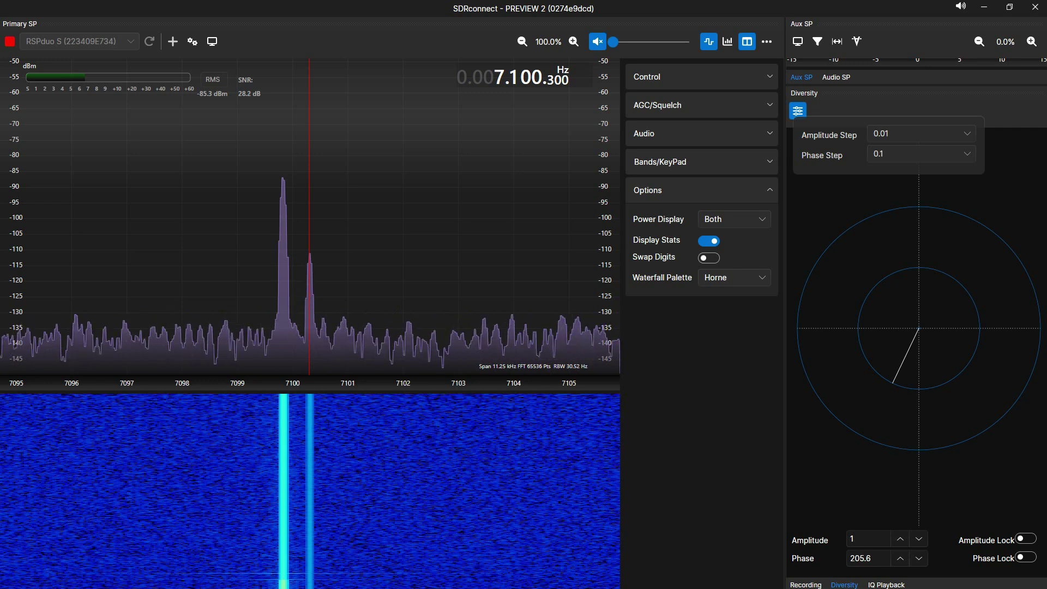
{"action": "key", "text": "Escape"}
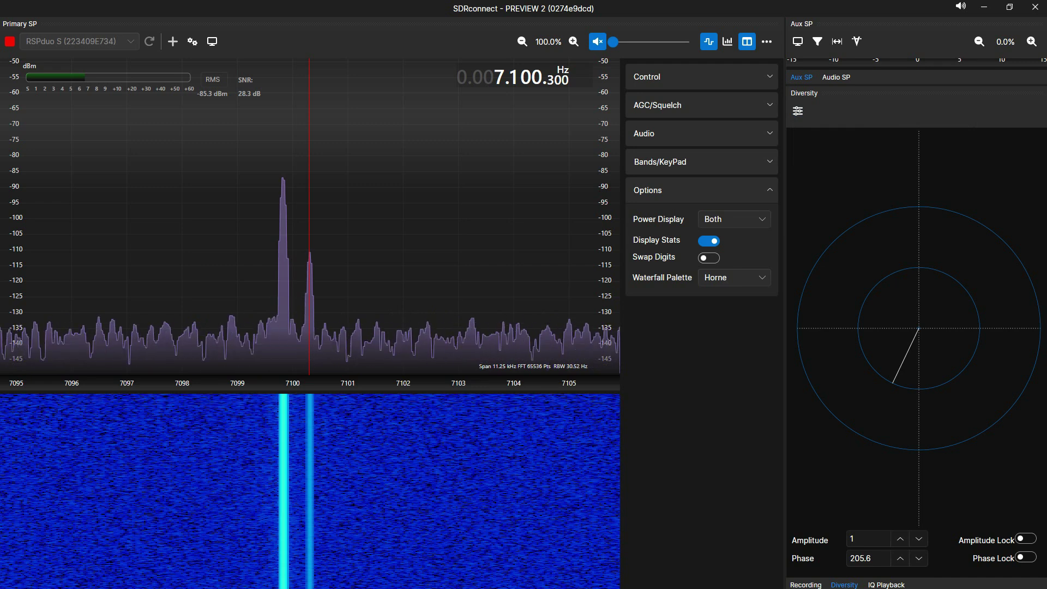
Step the amplitude in 0.01 increments between 0.900 and 0.980, settling on 0.950
{"action": "left_click", "coordinate": [919, 539]}
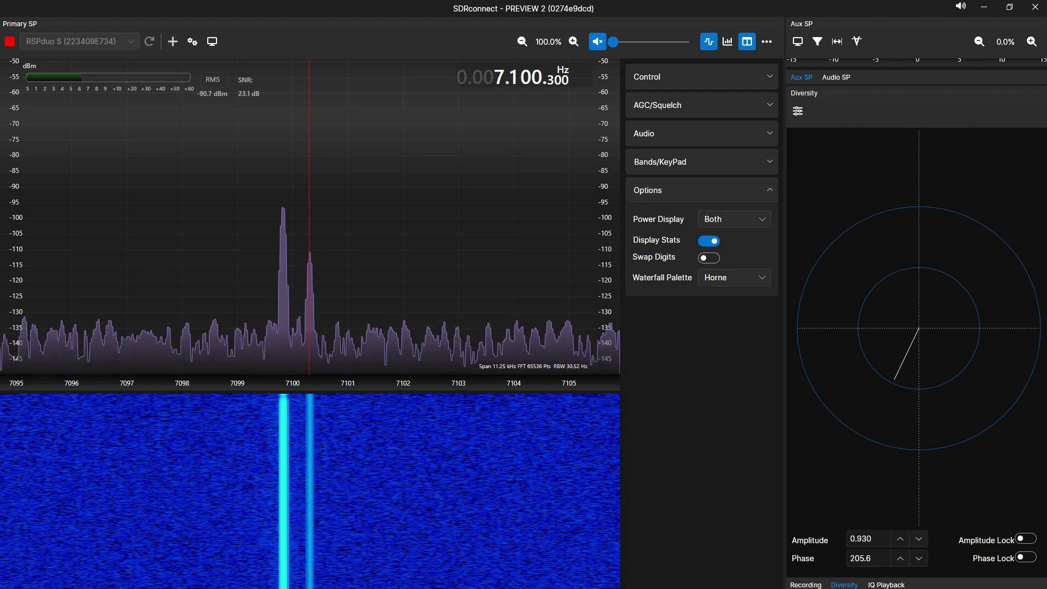
{"action": "left_click", "coordinate": [901, 539]}
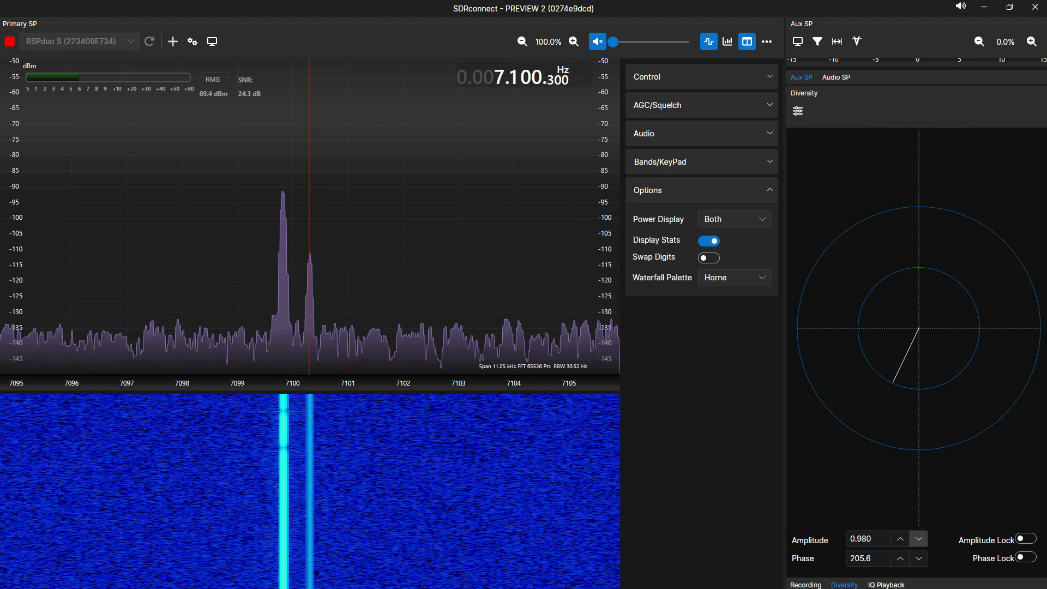
{"action": "left_click", "coordinate": [919, 539]}
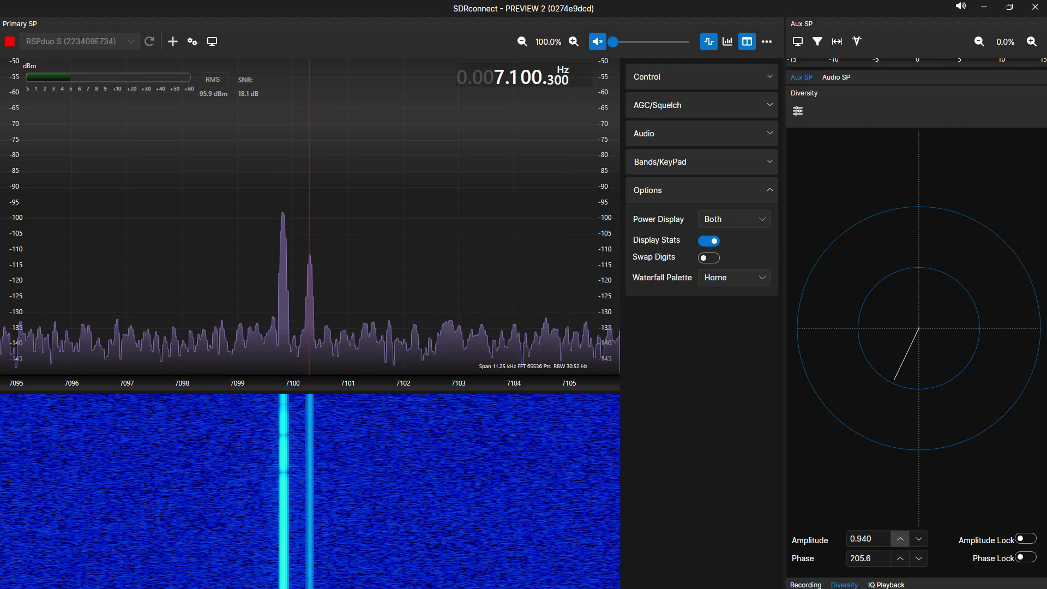
{"action": "left_click", "coordinate": [901, 539]}
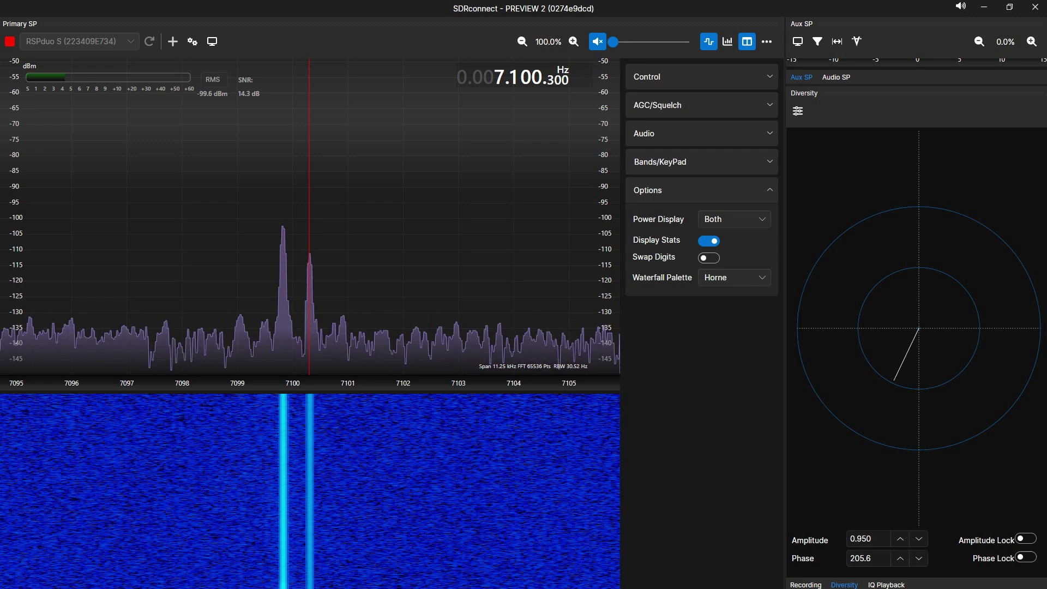
Adjust the diversity phase down to 204.6, then up to about 204.9
{"action": "left_click", "coordinate": [919, 558]}
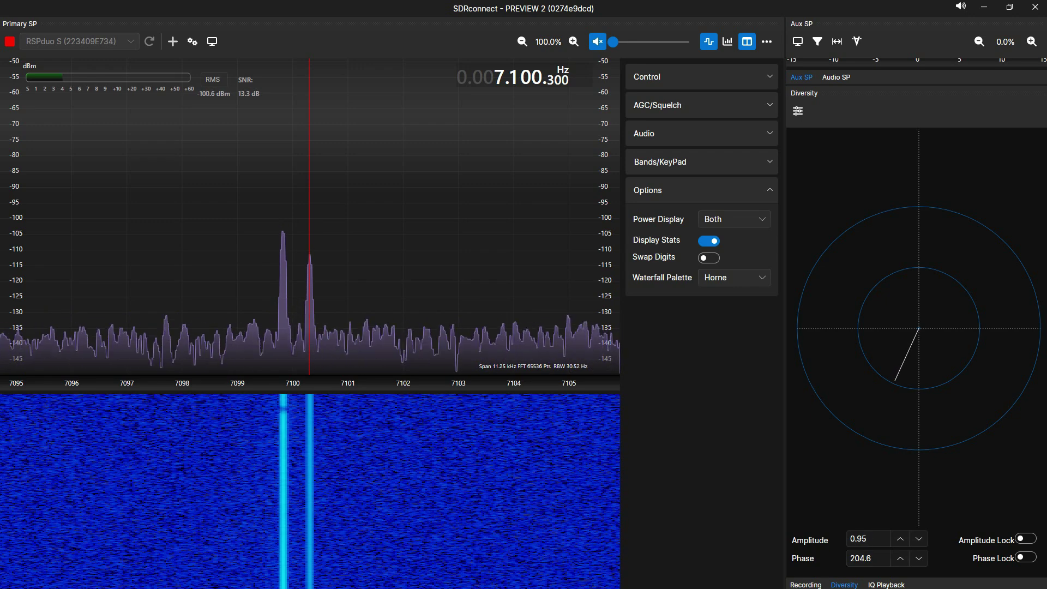
{"action": "left_click", "coordinate": [901, 558]}
{"action": "left_click", "coordinate": [900, 558]}
{"action": "left_click", "coordinate": [900, 558]}
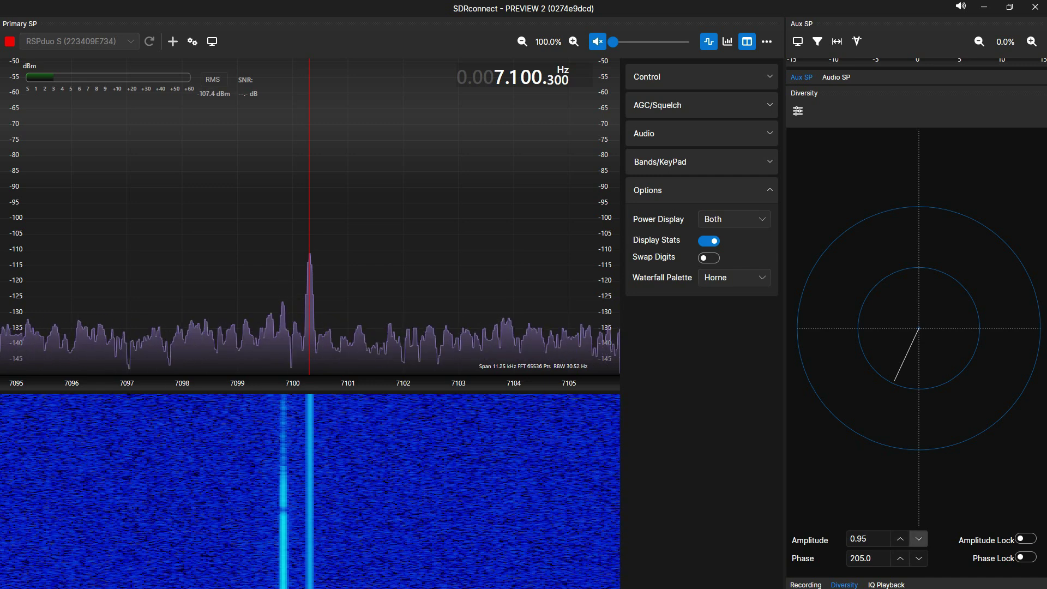
Test the amplitude between 0.940 and 0.980 in 0.01 steps, settling back on 0.950
{"action": "mouse_move", "coordinate": [895, 380]}
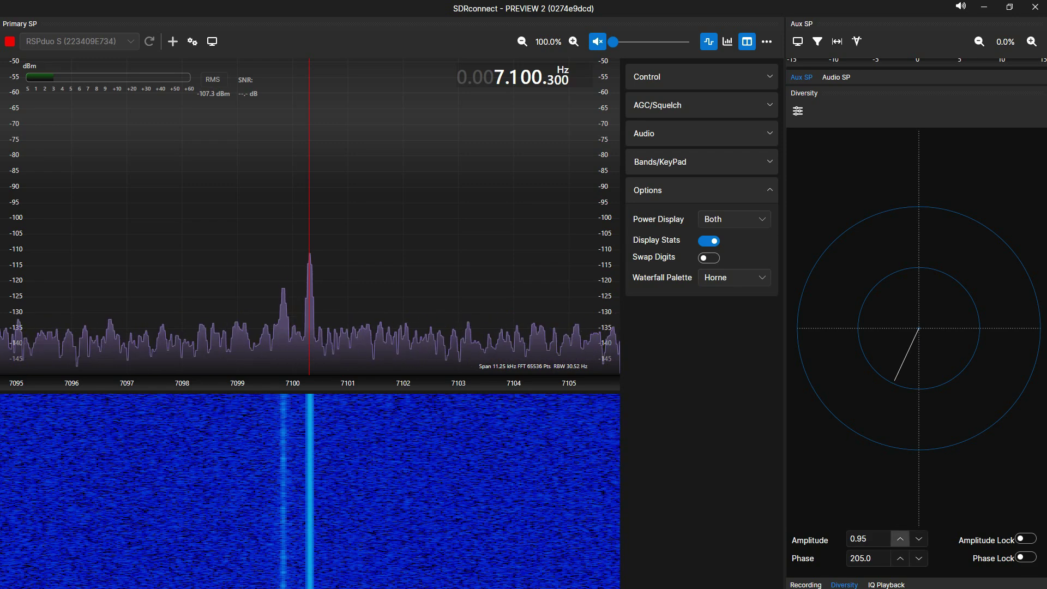
{"action": "left_click", "coordinate": [901, 539]}
{"action": "left_click", "coordinate": [901, 539]}
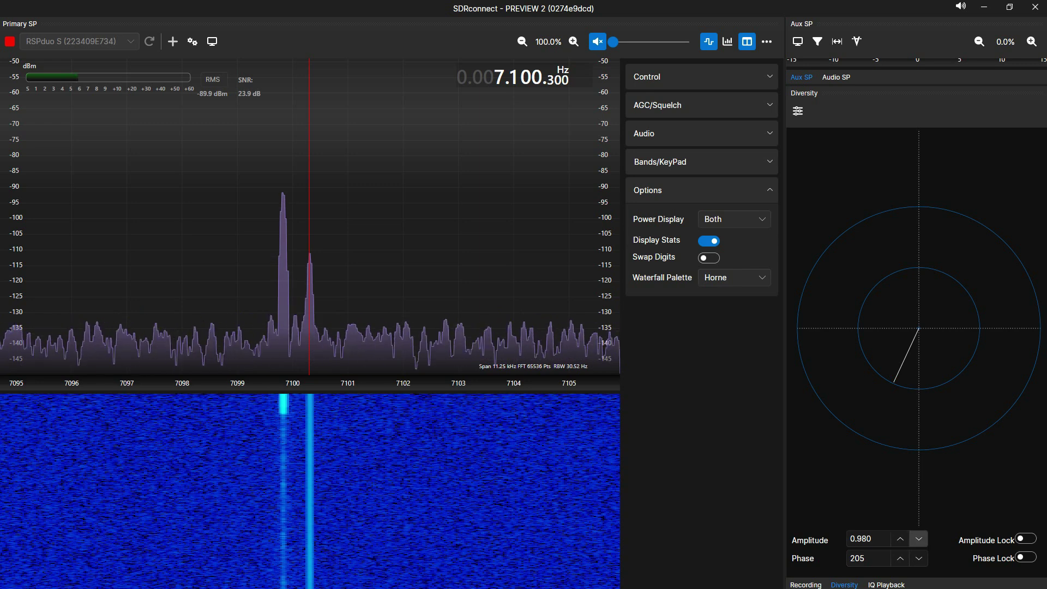
{"action": "left_click", "coordinate": [919, 539]}
{"action": "left_click", "coordinate": [919, 539]}
{"action": "left_click", "coordinate": [919, 539]}
{"action": "left_click", "coordinate": [919, 539]}
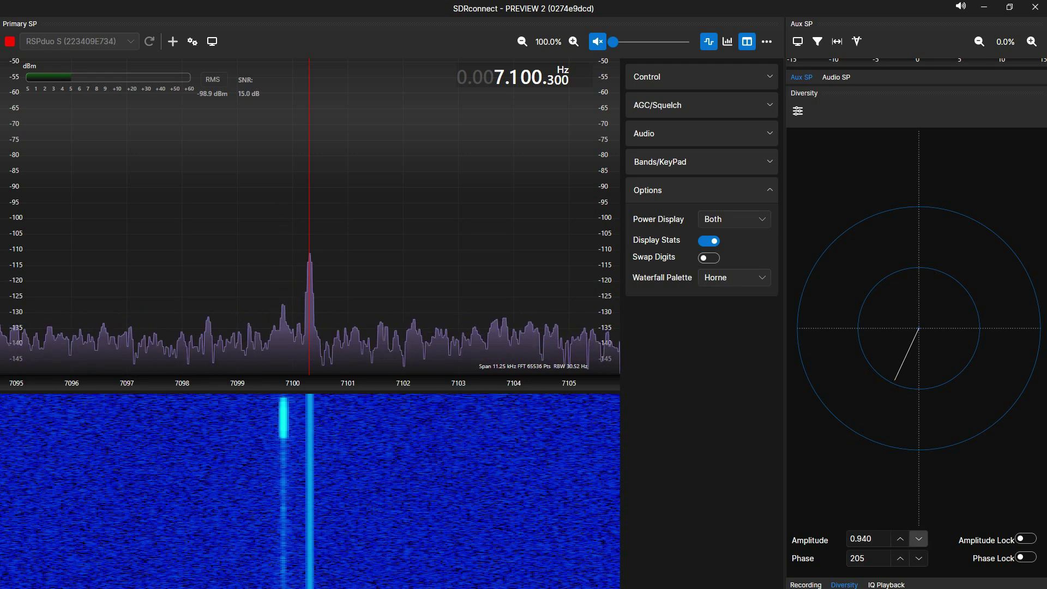
{"action": "left_click", "coordinate": [901, 539]}
{"action": "left_click", "coordinate": [901, 539]}
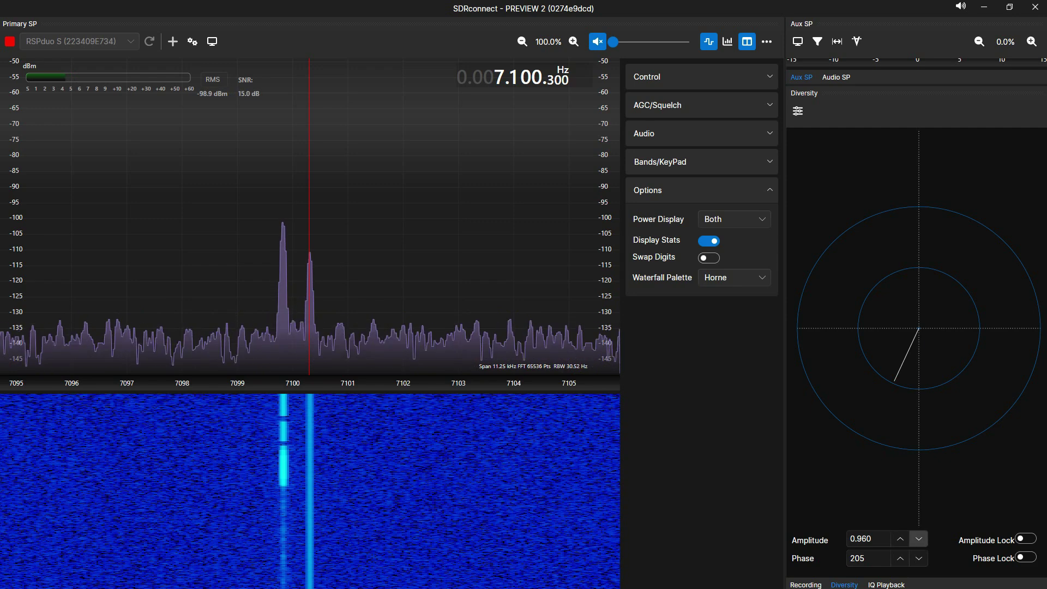
{"action": "left_click", "coordinate": [919, 538]}
{"action": "left_click", "coordinate": [919, 539]}
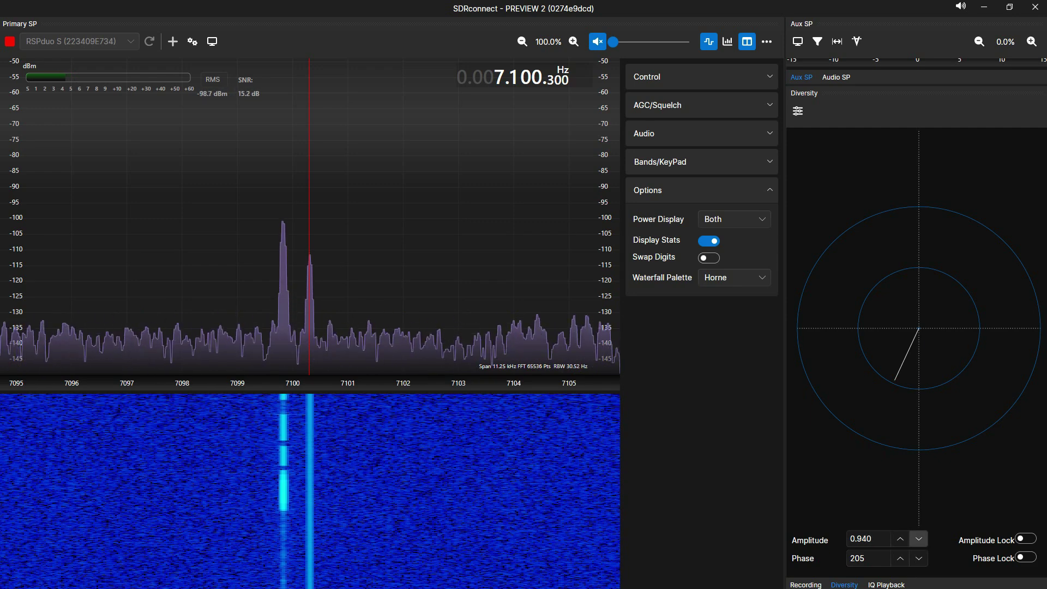
{"action": "left_click", "coordinate": [900, 539]}
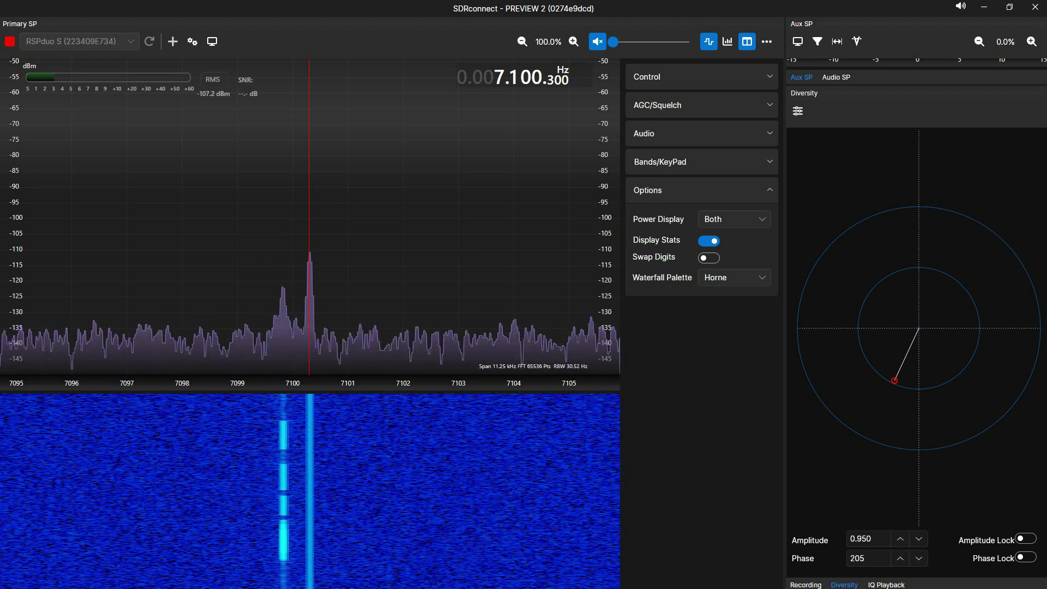
Set the diversity Amplitude Step to 0.001 and close the step-size settings
{"action": "left_click", "coordinate": [797, 111]}
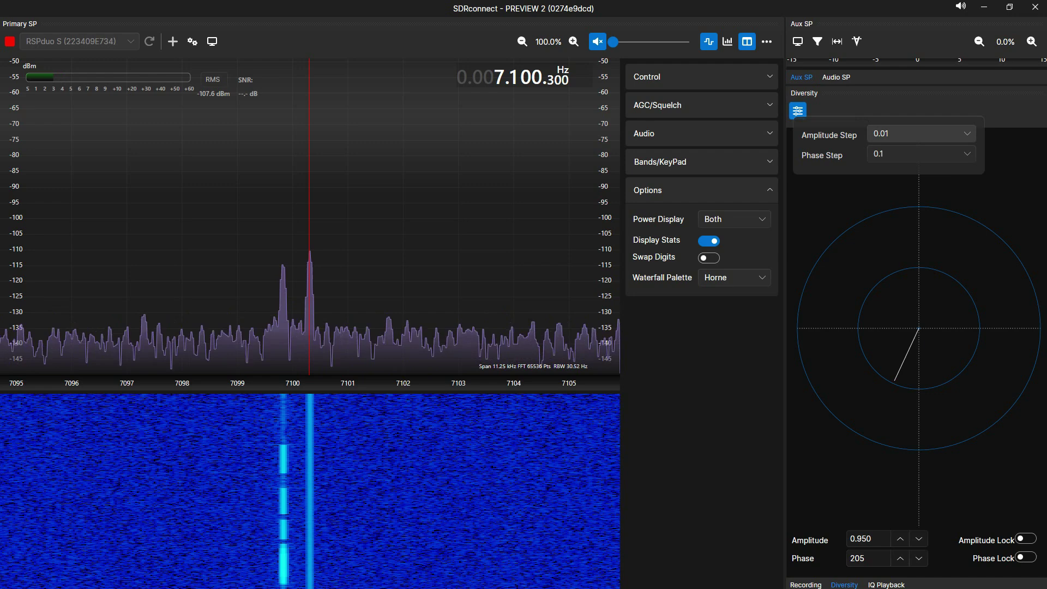
{"action": "left_click", "coordinate": [922, 134]}
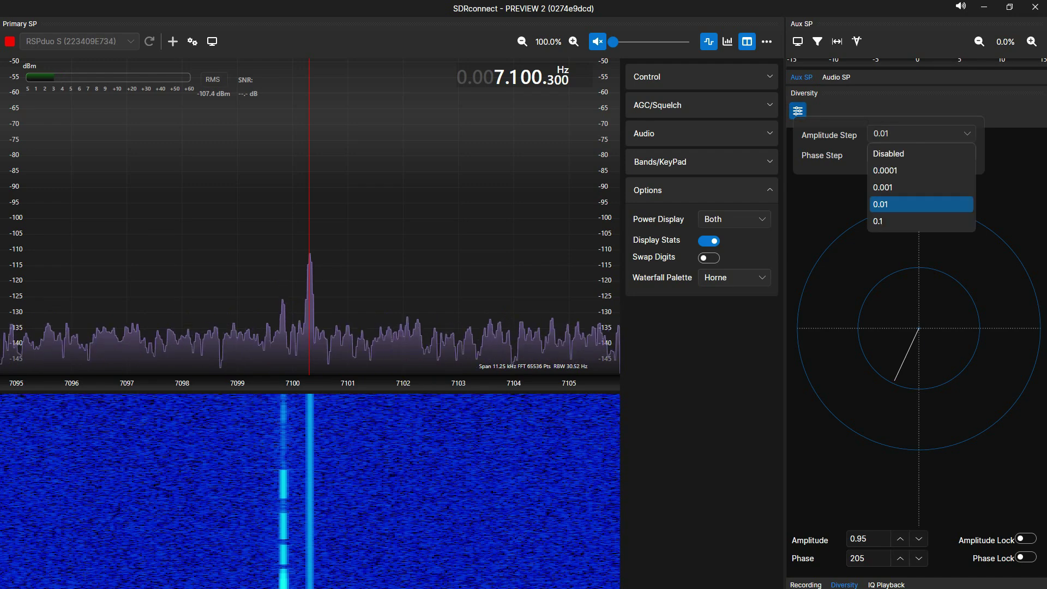
{"action": "key", "text": "Up"}
{"action": "key", "text": "Return"}
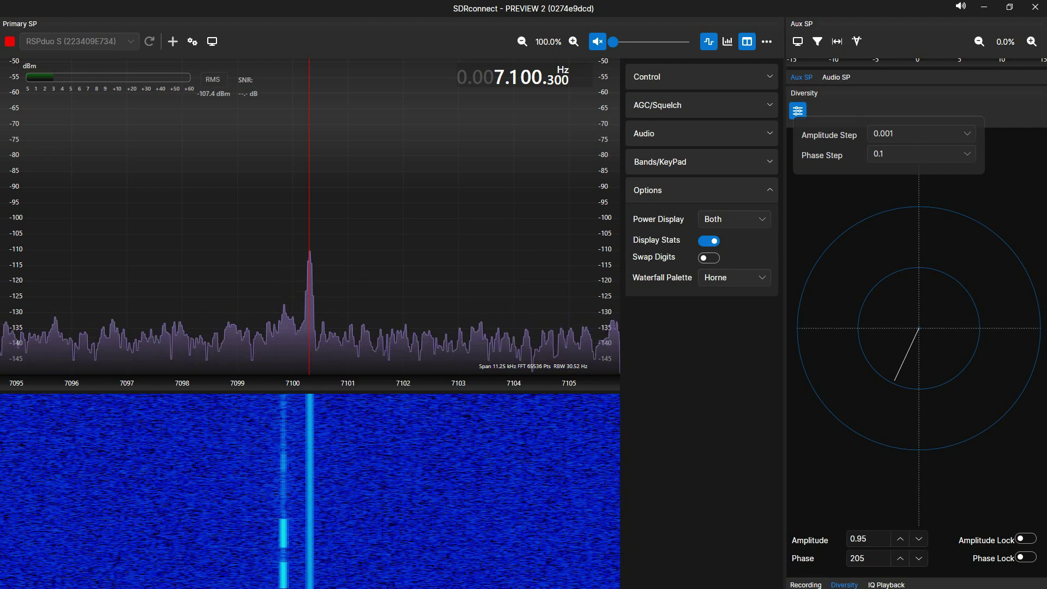
{"action": "key", "text": "Escape"}
Test the amplitude from 0.949 up to 0.956 in 0.001 steps, bringing it back toward 0.951
{"action": "left_click", "coordinate": [919, 538]}
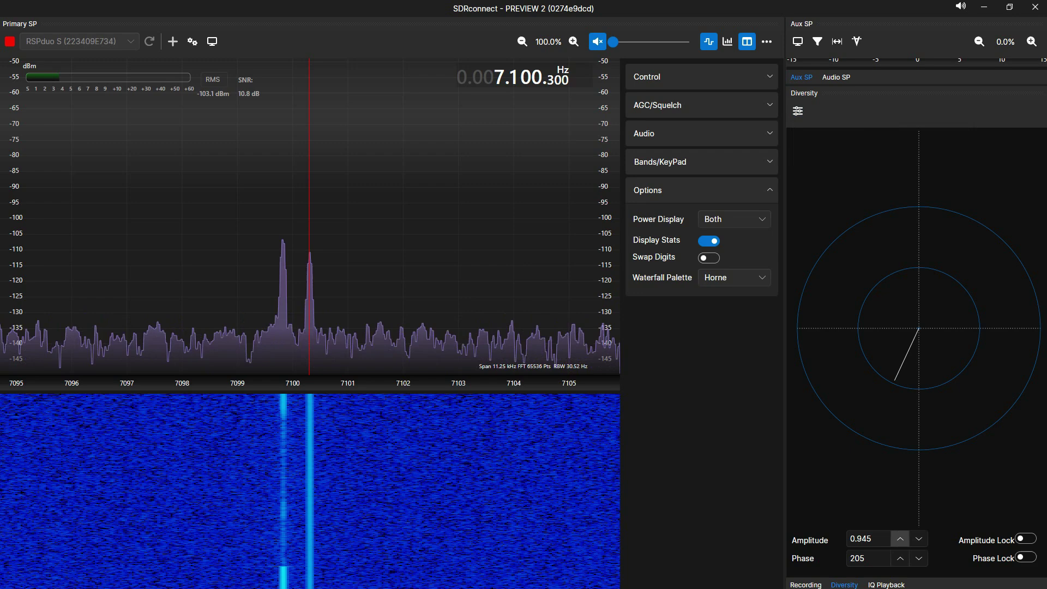
{"action": "left_click", "coordinate": [900, 539]}
{"action": "left_click", "coordinate": [901, 539]}
{"action": "left_click", "coordinate": [900, 539]}
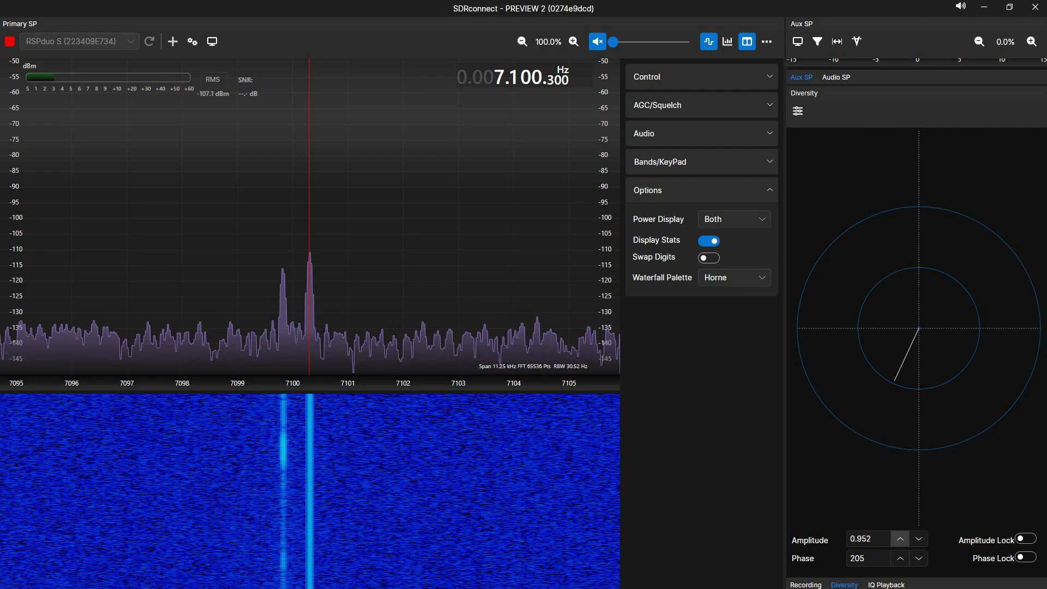
{"action": "left_click", "coordinate": [900, 539]}
{"action": "left_click", "coordinate": [901, 539]}
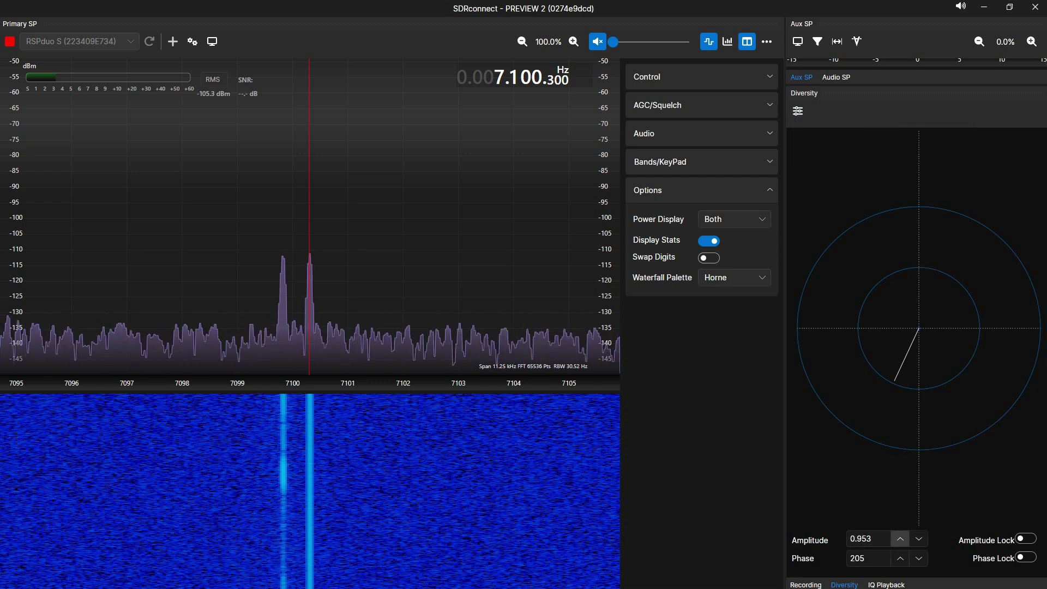
{"action": "left_click", "coordinate": [900, 538]}
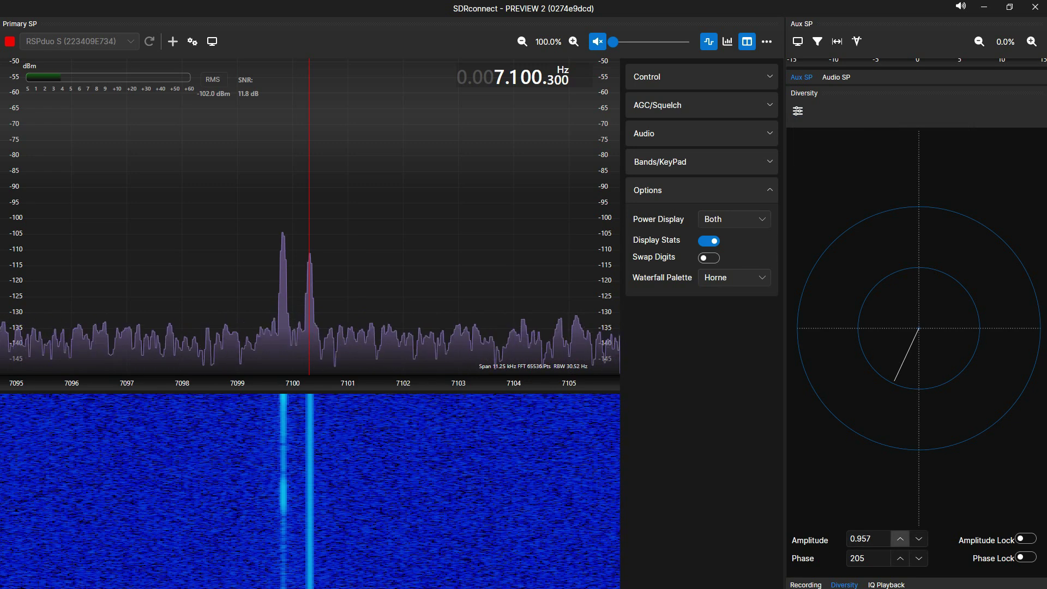
{"action": "left_click", "coordinate": [919, 539]}
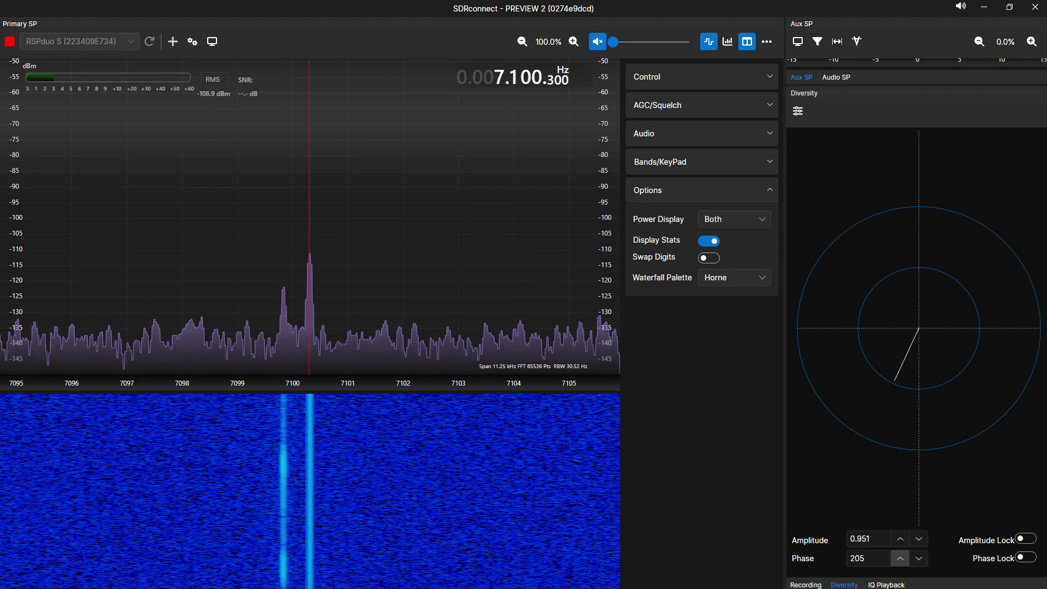
Nudge the phase up to 205.3 and back down to 205.0 in 0.1 steps
{"action": "left_click", "coordinate": [900, 558]}
{"action": "left_click", "coordinate": [900, 558]}
{"action": "left_click", "coordinate": [900, 558]}
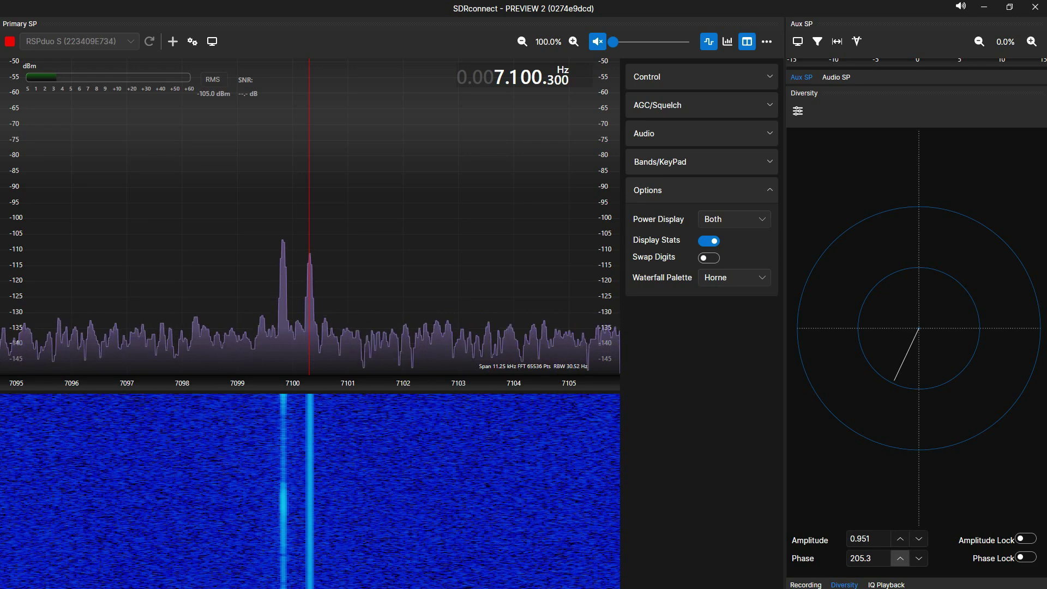
{"action": "left_click", "coordinate": [919, 558]}
{"action": "left_click", "coordinate": [919, 558]}
{"action": "left_click", "coordinate": [919, 558]}
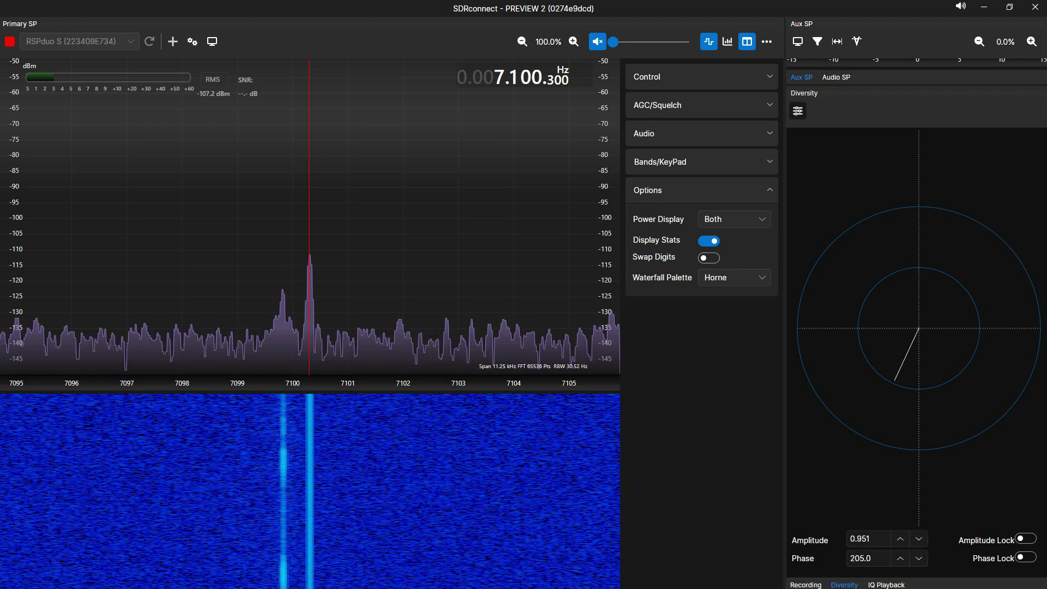
Set the diversity Phase Step to 0.01 and close the step-size settings
{"action": "left_click", "coordinate": [797, 111]}
{"action": "left_click", "coordinate": [921, 154]}
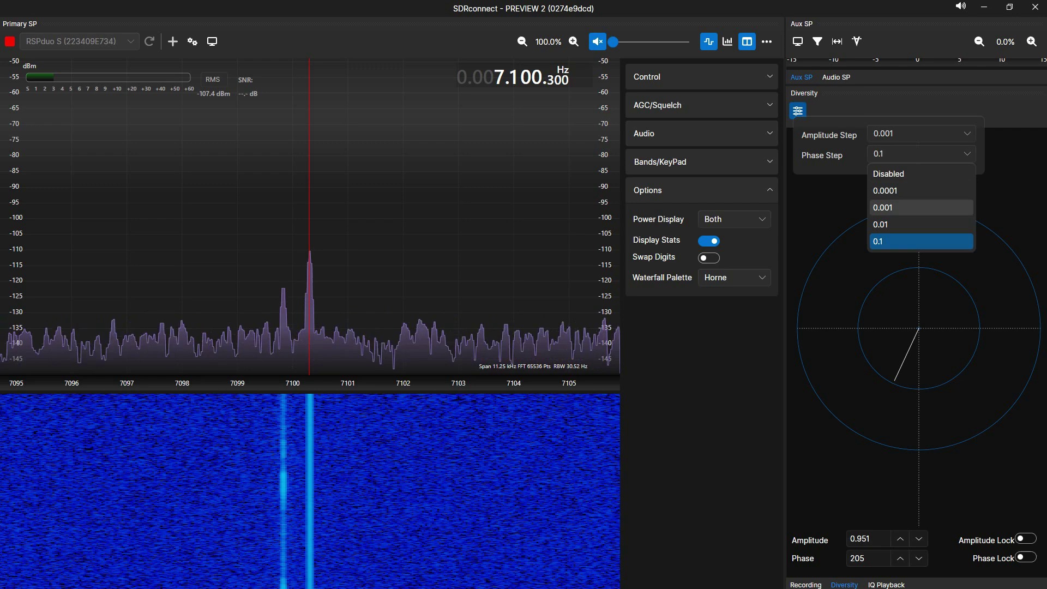
{"action": "left_click", "coordinate": [922, 224]}
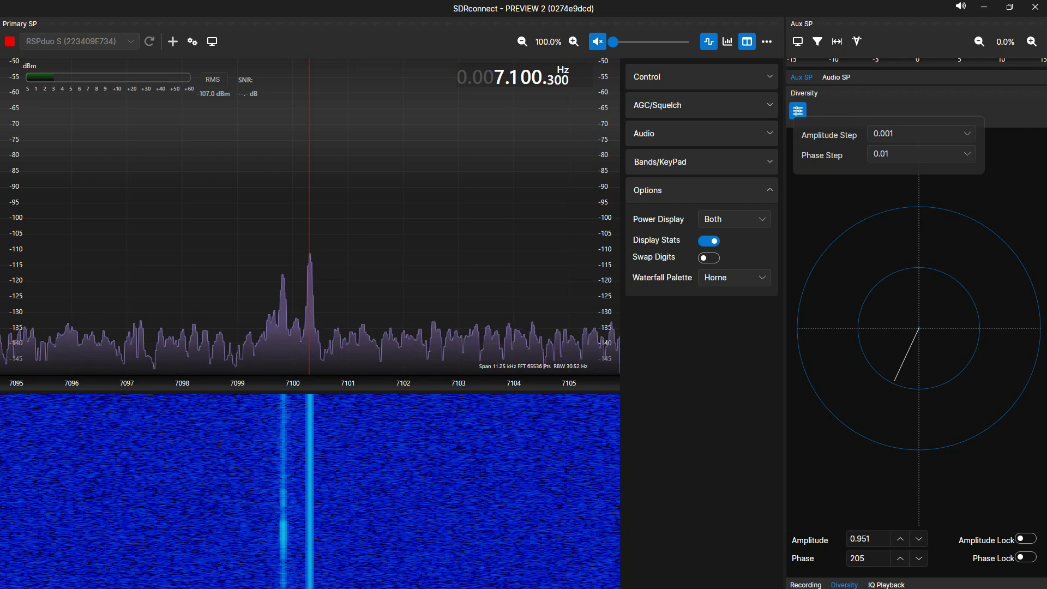
{"action": "left_click", "coordinate": [919, 558]}
Lower the phase in 0.01 steps from about 204.97 down to about 204.88
{"action": "left_click", "coordinate": [919, 558]}
{"action": "left_click", "coordinate": [919, 558]}
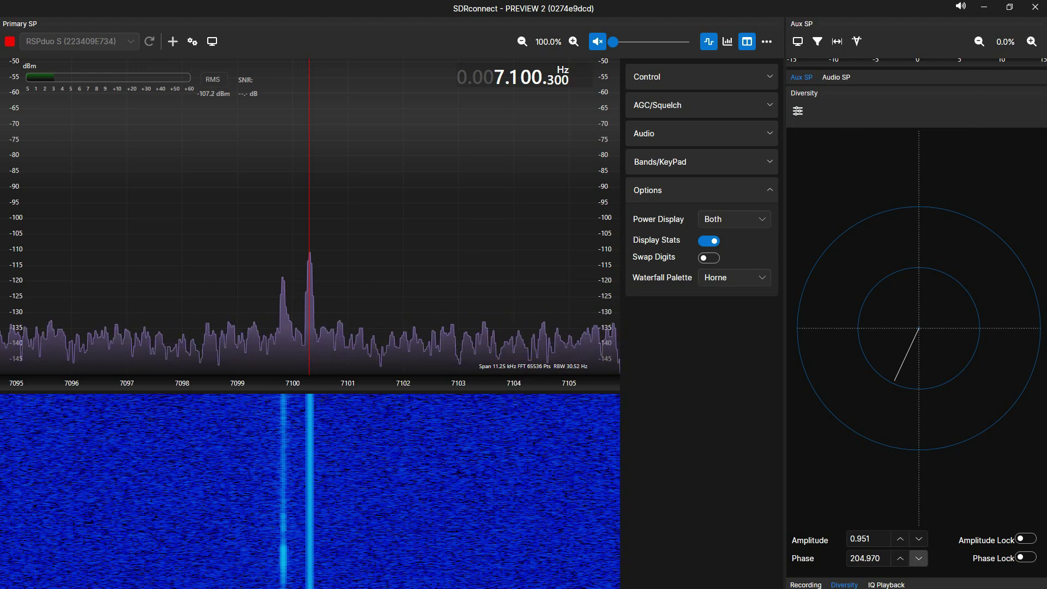
{"action": "left_click", "coordinate": [919, 558]}
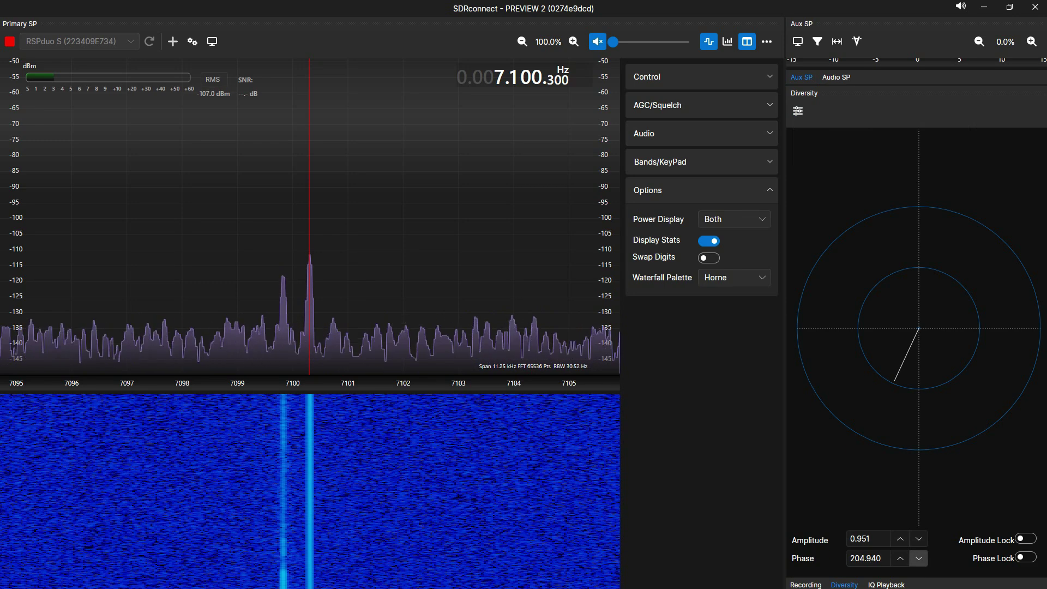
{"action": "left_click", "coordinate": [919, 558]}
{"action": "left_click", "coordinate": [919, 558]}
{"action": "left_click", "coordinate": [919, 558]}
{"action": "left_click", "coordinate": [919, 558]}
{"action": "left_click", "coordinate": [919, 558]}
{"action": "left_click", "coordinate": [919, 558]}
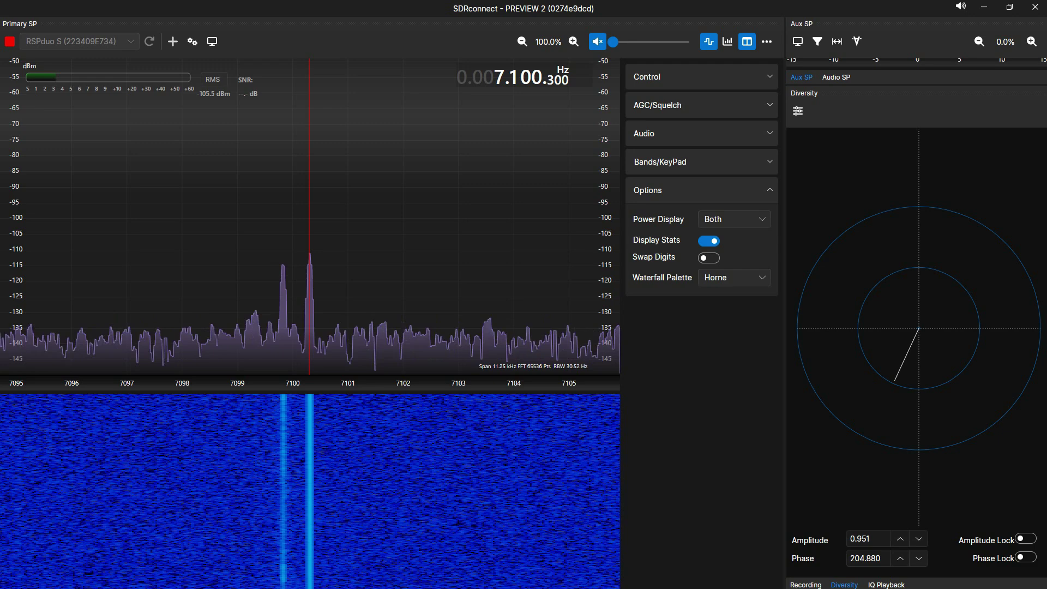
{"action": "left_click", "coordinate": [919, 558]}
Raise the phase in 0.01 steps to 205.07, then lower the amplitude to 0.949
{"action": "left_click", "coordinate": [901, 558]}
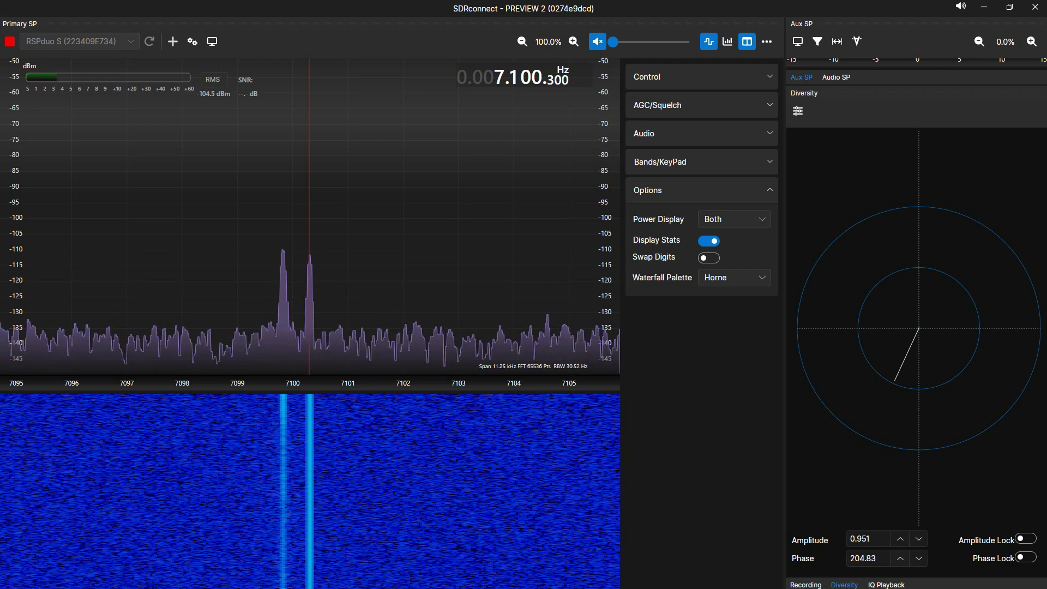
{"action": "left_click", "coordinate": [900, 558]}
{"action": "left_click", "coordinate": [900, 558]}
{"action": "left_click", "coordinate": [900, 558]}
{"action": "left_click", "coordinate": [900, 558]}
{"action": "left_click", "coordinate": [901, 558]}
{"action": "left_click", "coordinate": [901, 558]}
{"action": "left_click", "coordinate": [900, 558]}
{"action": "left_click", "coordinate": [901, 558]}
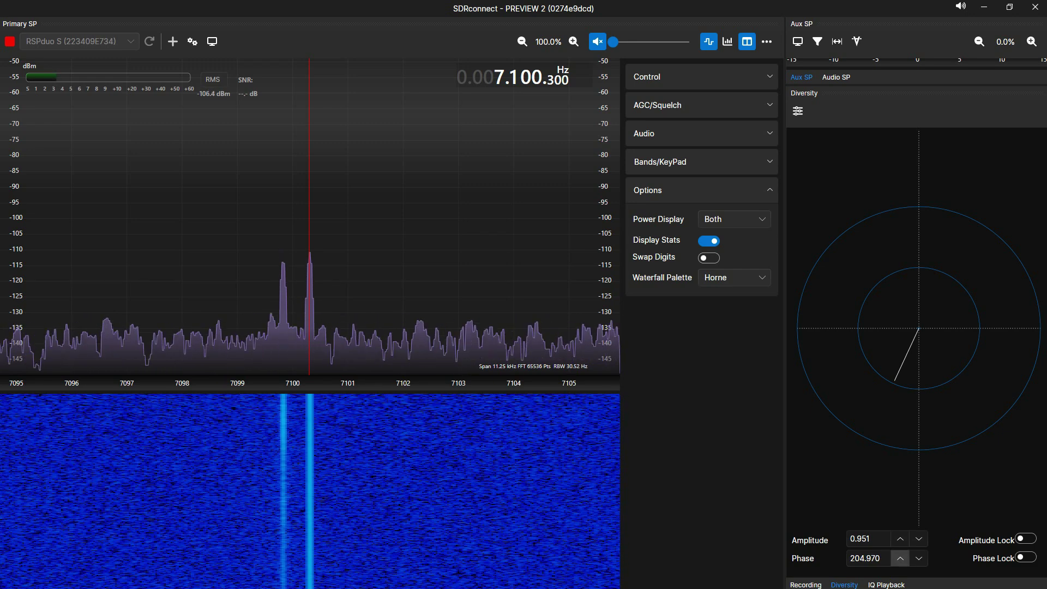
{"action": "left_click", "coordinate": [901, 558]}
{"action": "left_click", "coordinate": [901, 558]}
{"action": "left_click", "coordinate": [901, 558]}
{"action": "left_click", "coordinate": [901, 558]}
{"action": "left_click", "coordinate": [901, 558]}
{"action": "left_click", "coordinate": [901, 557]}
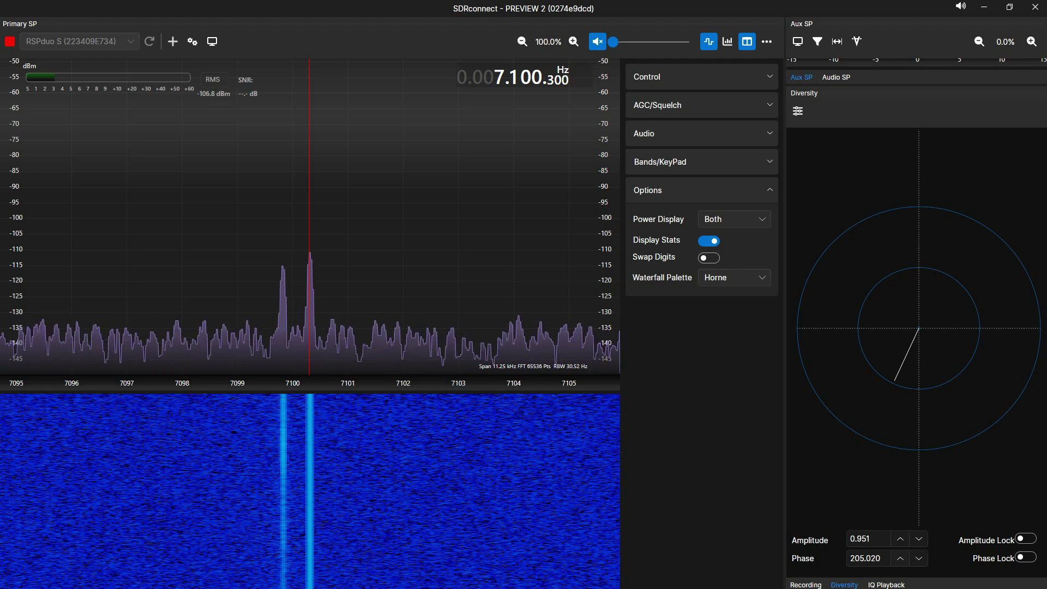
{"action": "left_click", "coordinate": [901, 557]}
{"action": "left_click", "coordinate": [901, 558]}
{"action": "left_click", "coordinate": [901, 558]}
{"action": "left_click", "coordinate": [901, 558]}
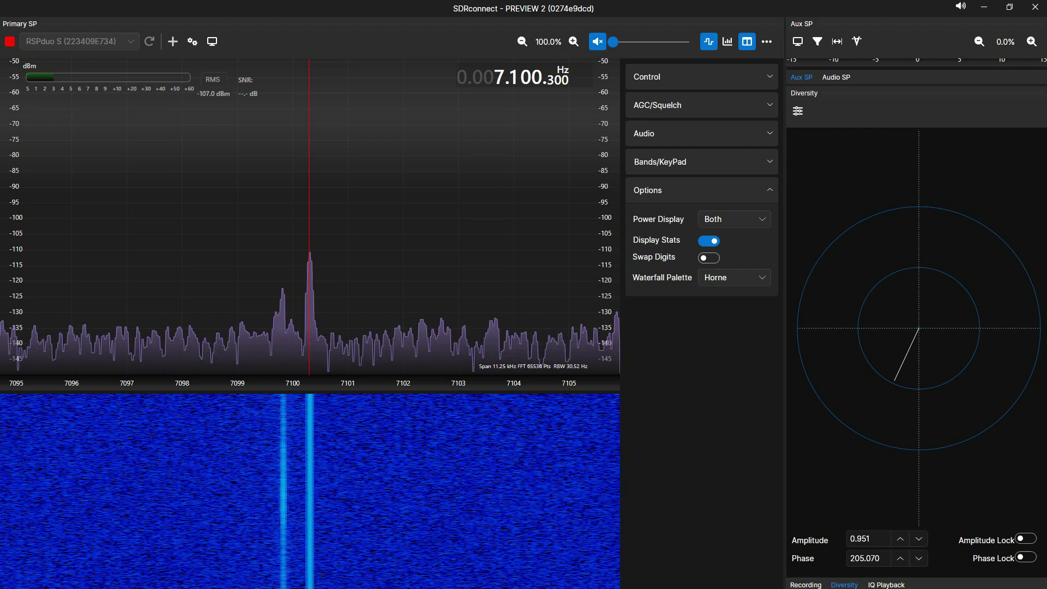
{"action": "left_click", "coordinate": [919, 538]}
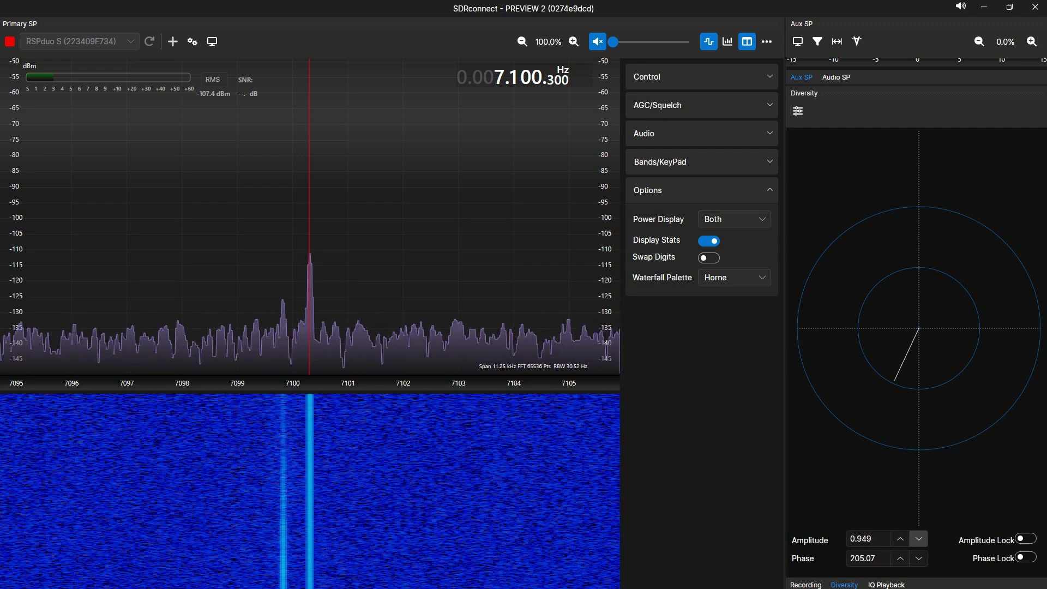
Step the amplitude up by 0.001 to 0.950, leaving the phase at 205.07
{"action": "left_click", "coordinate": [901, 539]}
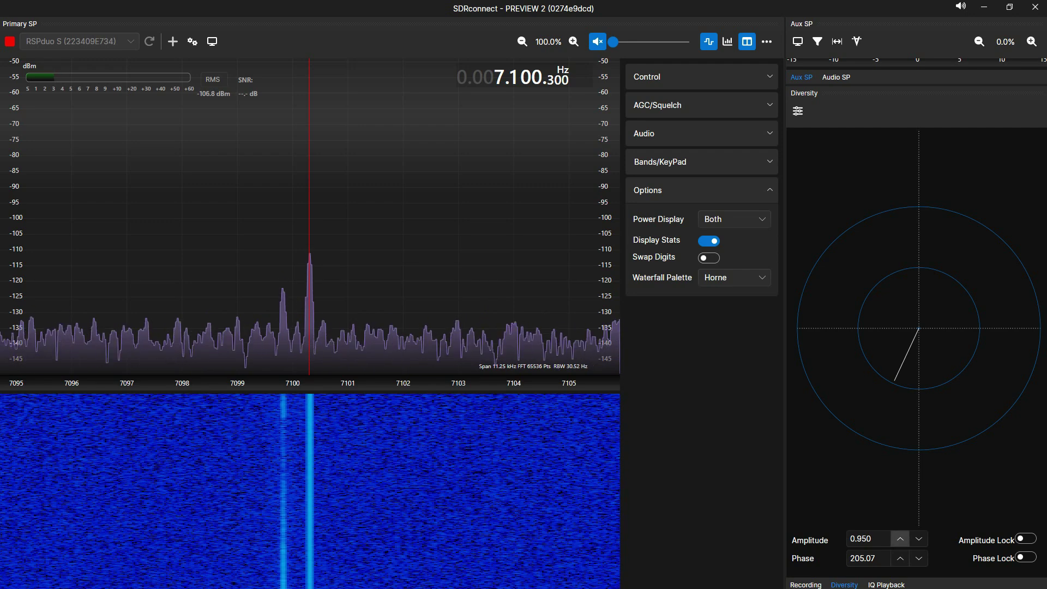
{"action": "left_click", "coordinate": [900, 539]}
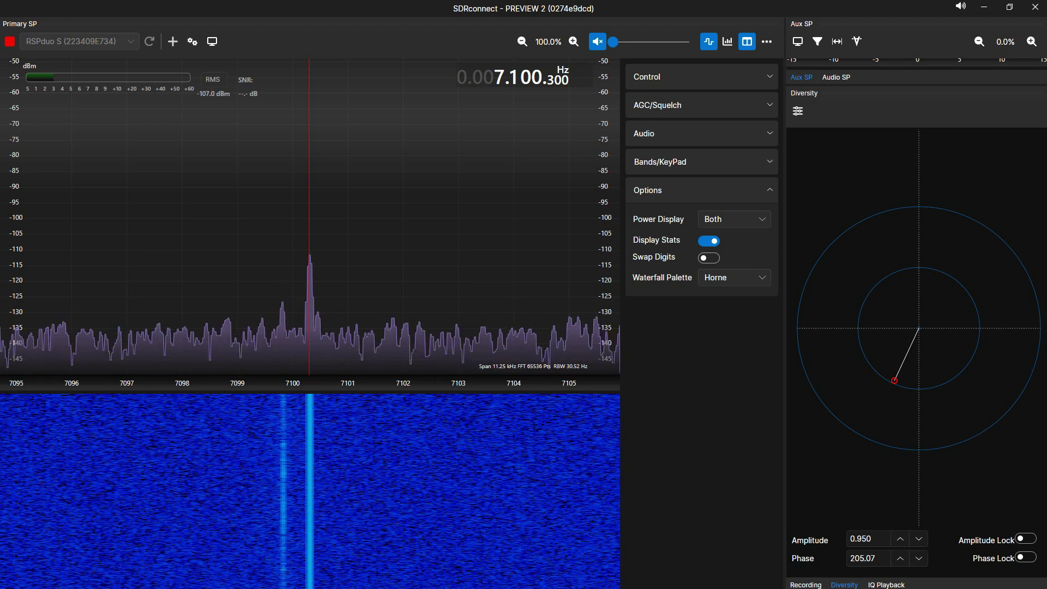
Drag the diversity vector off the null to amplitude 1.099 and phase 205.1
{"action": "left_click_drag", "start_coordinate": [895, 380], "coordinate": [969, 217]}
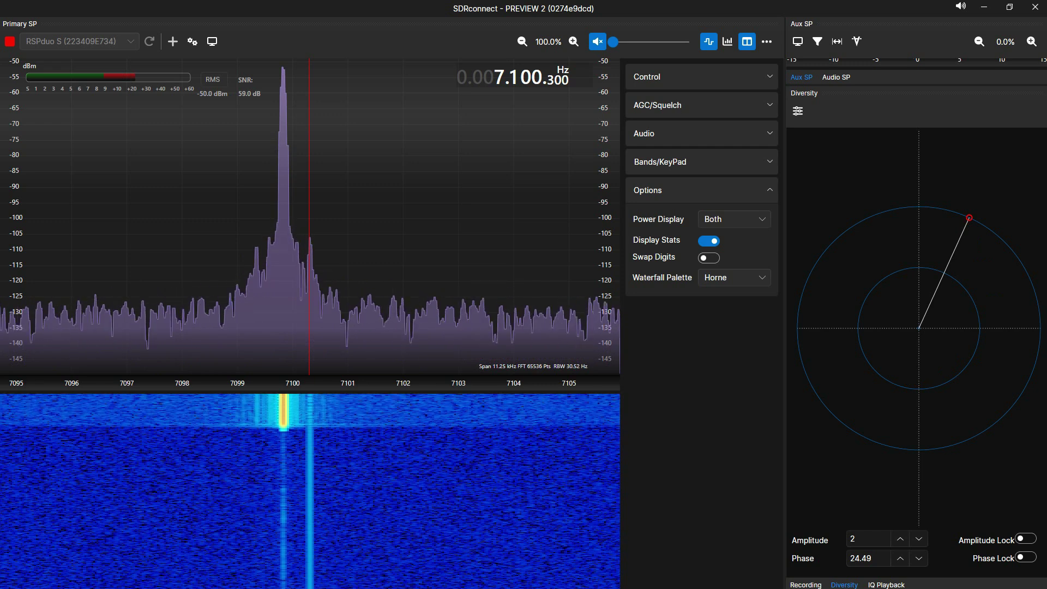
{"action": "mouse_move", "coordinate": [970, 218]}
{"action": "left_mouse_down"}
{"action": "mouse_move", "coordinate": [938, 219]}
{"action": "mouse_move", "coordinate": [981, 237]}
{"action": "mouse_move", "coordinate": [972, 223]}
{"action": "left_mouse_up"}
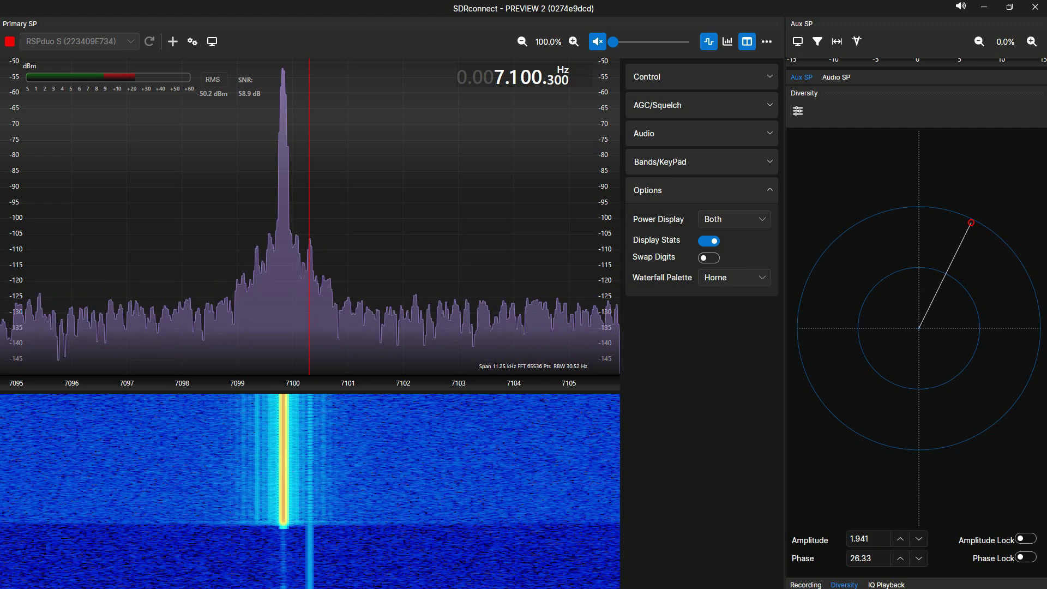
{"action": "left_click_drag", "start_coordinate": [971, 223], "coordinate": [891, 389]}
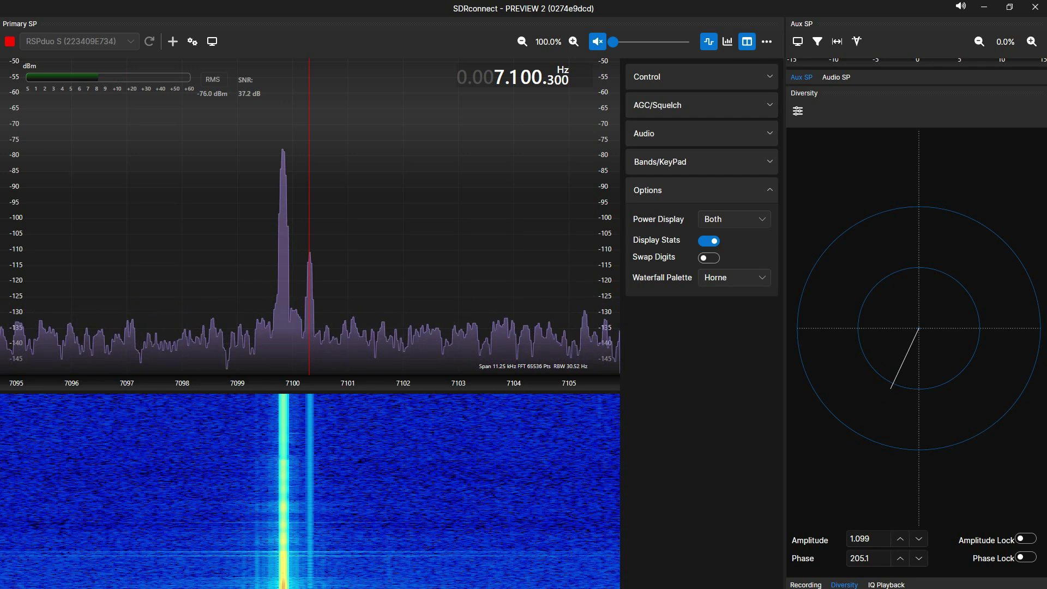
Set both the diversity amplitude and phase step sizes to 0.1
{"action": "left_click", "coordinate": [797, 111]}
{"action": "left_click", "coordinate": [921, 134]}
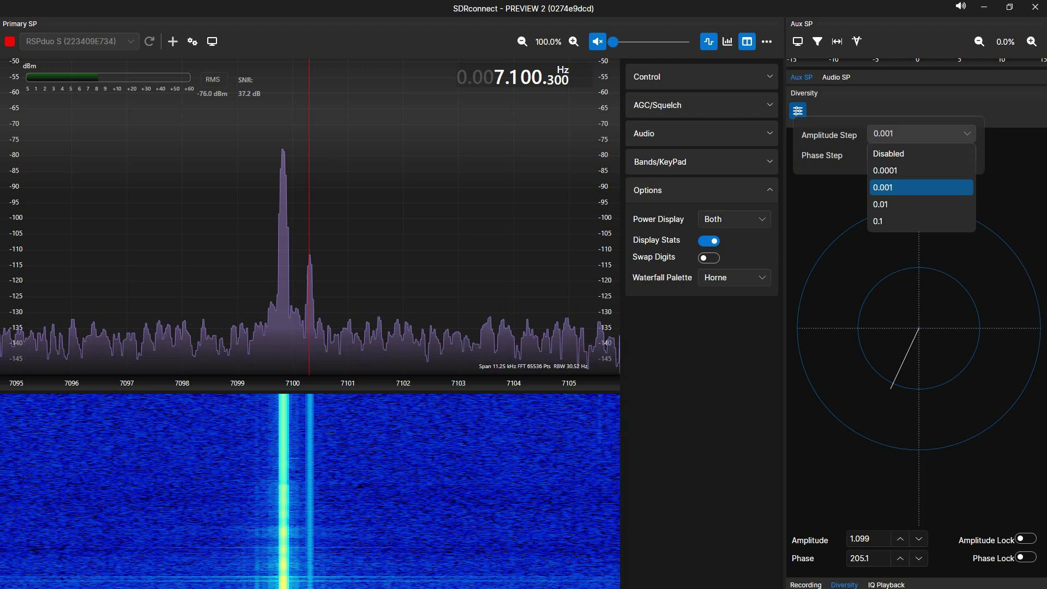
{"action": "left_click", "coordinate": [878, 221]}
{"action": "left_click", "coordinate": [921, 154]}
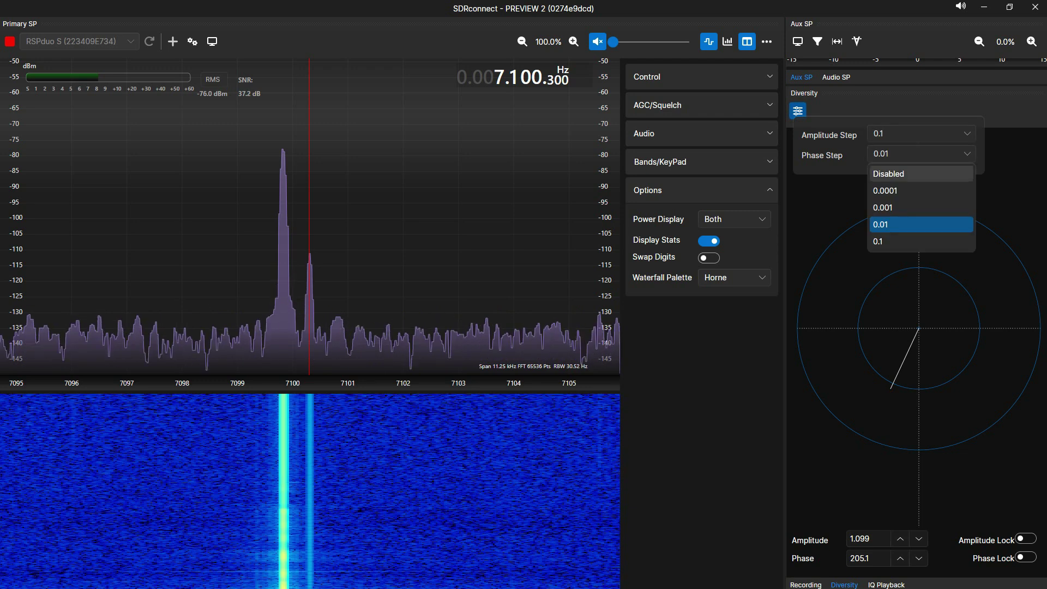
{"action": "left_click", "coordinate": [895, 242]}
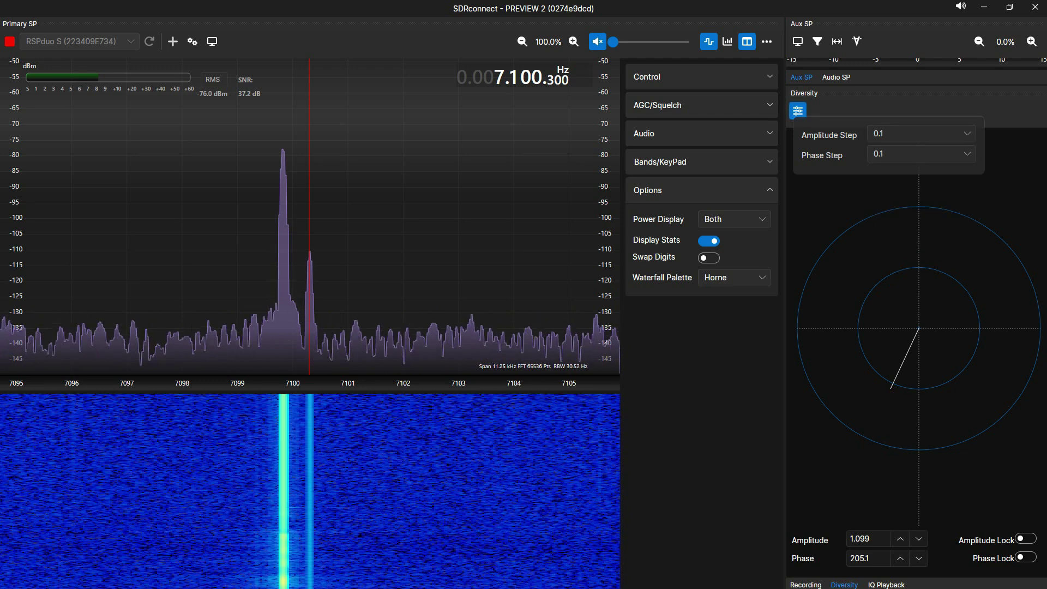
{"action": "key", "text": "Escape"}
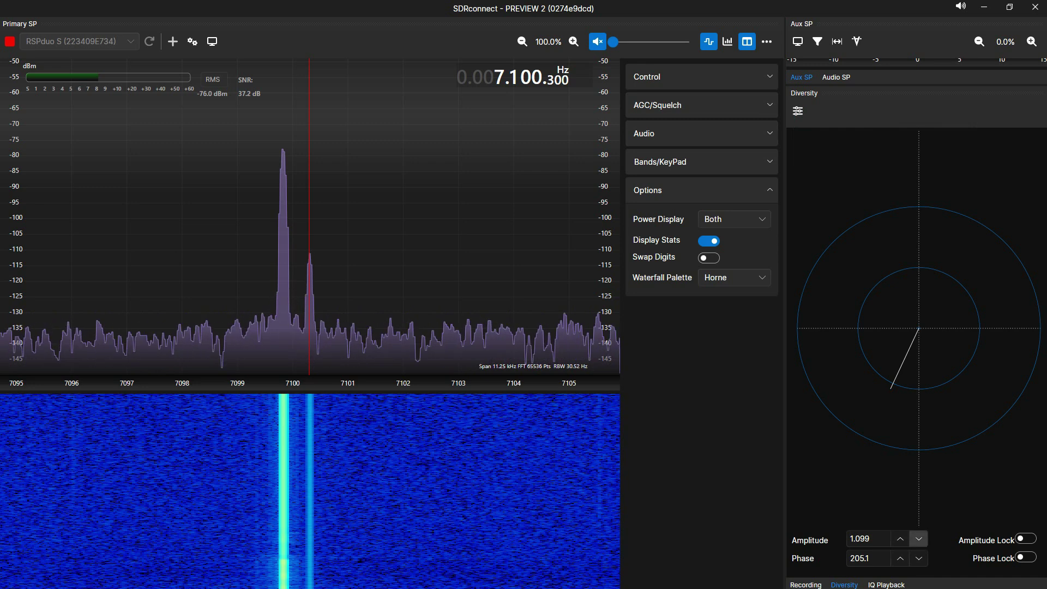
Step the amplitude up and down to settle at 0.899, and lower the phase to 203.4
{"action": "left_click", "coordinate": [919, 539]}
{"action": "left_click", "coordinate": [919, 539]}
{"action": "left_click", "coordinate": [901, 539]}
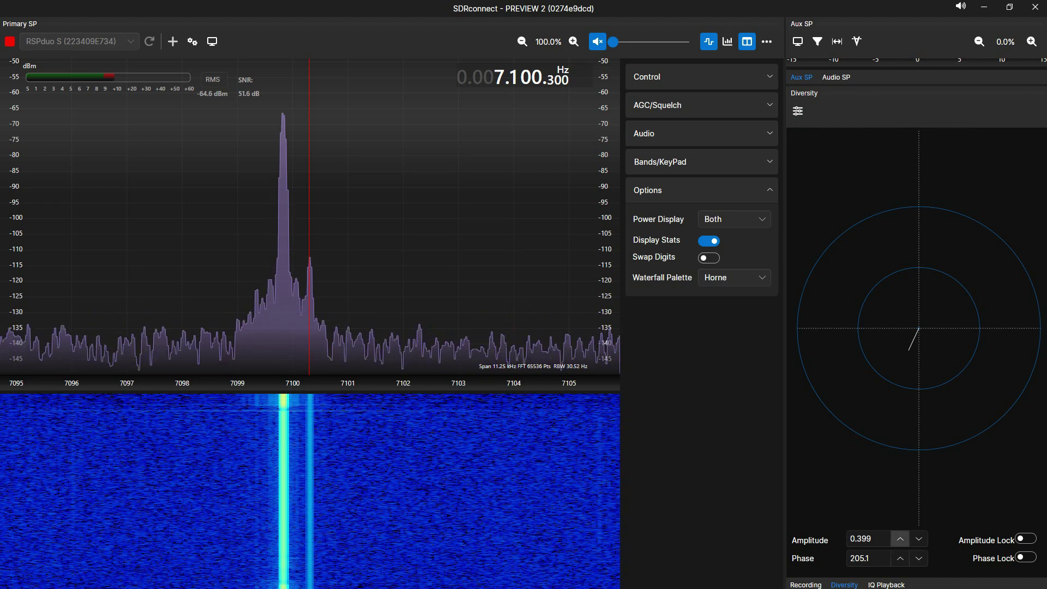
{"action": "left_click", "coordinate": [901, 539]}
{"action": "left_click", "coordinate": [900, 539]}
{"action": "left_click", "coordinate": [900, 538]}
{"action": "left_click", "coordinate": [900, 538]}
{"action": "left_click", "coordinate": [900, 538]}
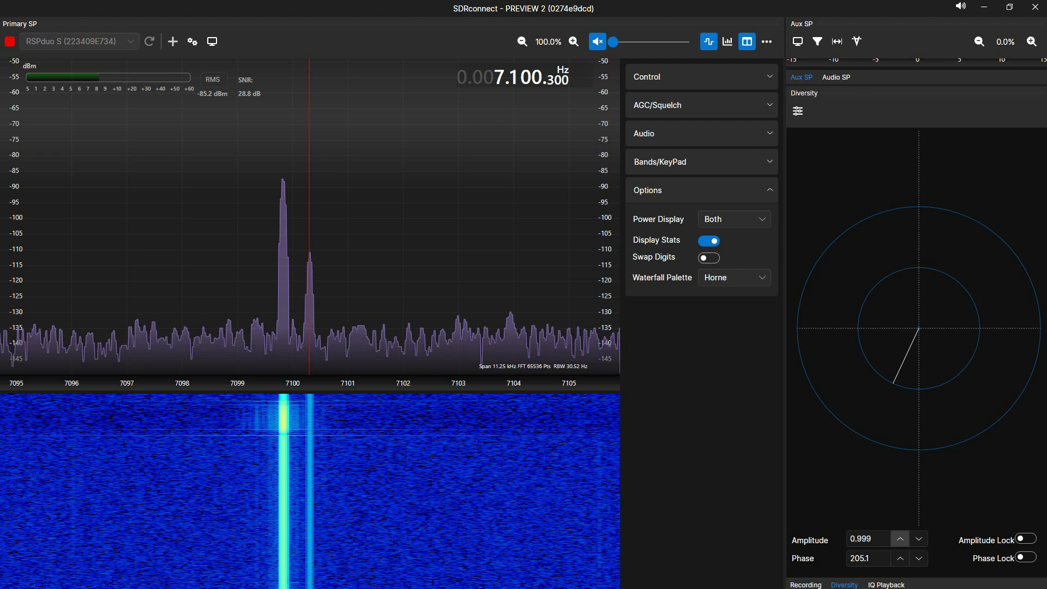
{"action": "left_click", "coordinate": [900, 538]}
{"action": "left_click", "coordinate": [900, 539]}
{"action": "left_click", "coordinate": [919, 539]}
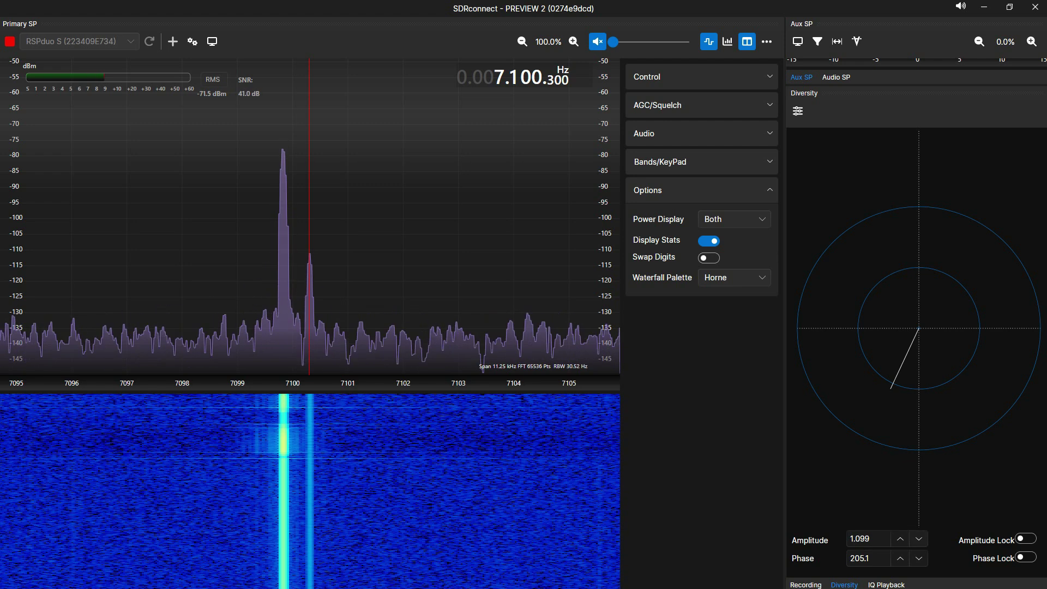
{"action": "left_click", "coordinate": [919, 538]}
{"action": "left_click", "coordinate": [919, 539]}
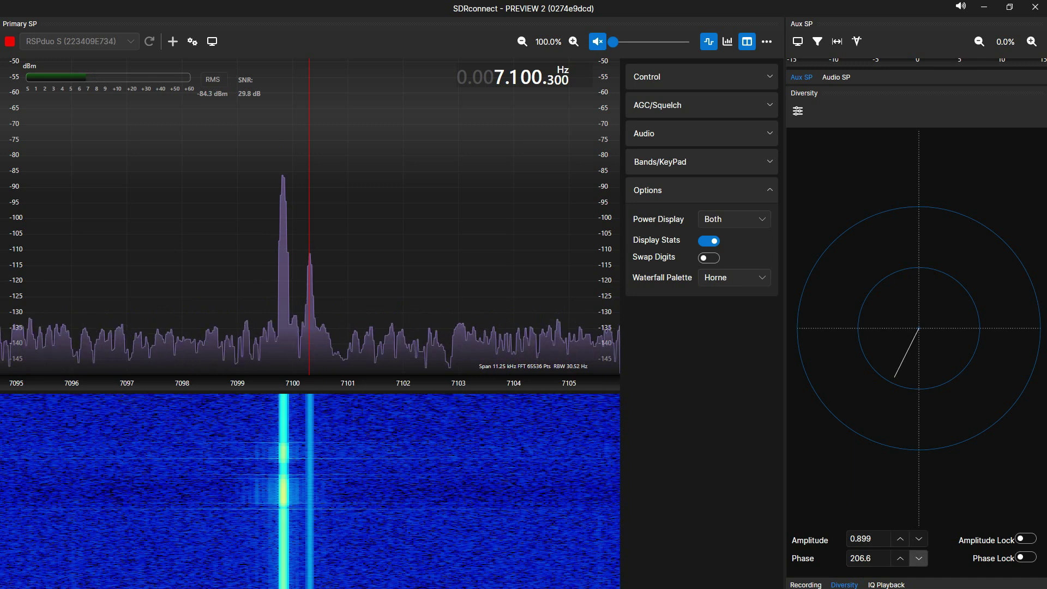
{"action": "left_click", "coordinate": [919, 557]}
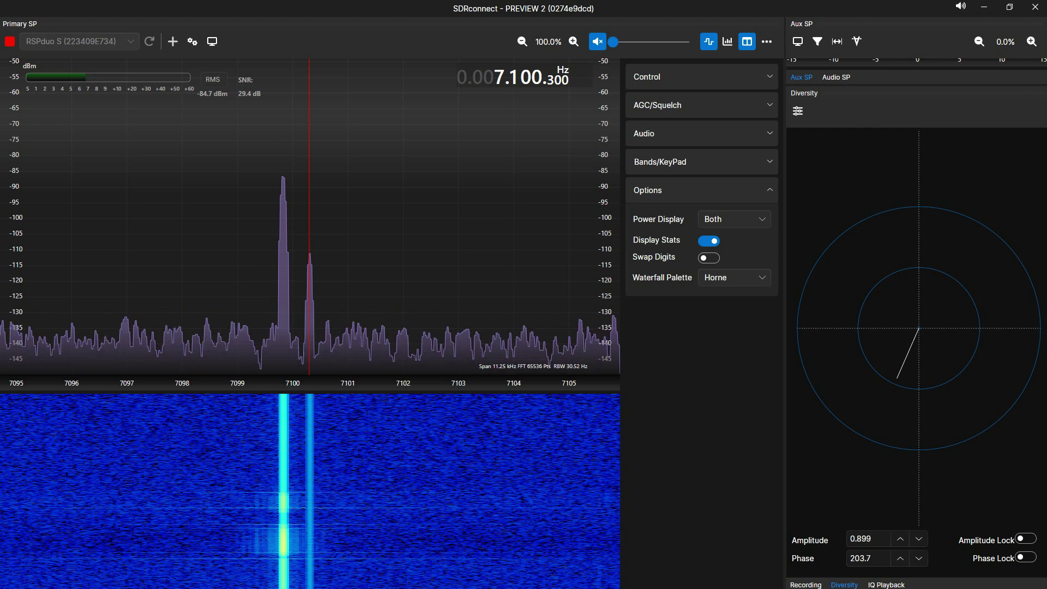
Test carrier levels from amplitude 0.799 upward, returning the amplitude to 0.899
{"action": "left_click", "coordinate": [900, 539]}
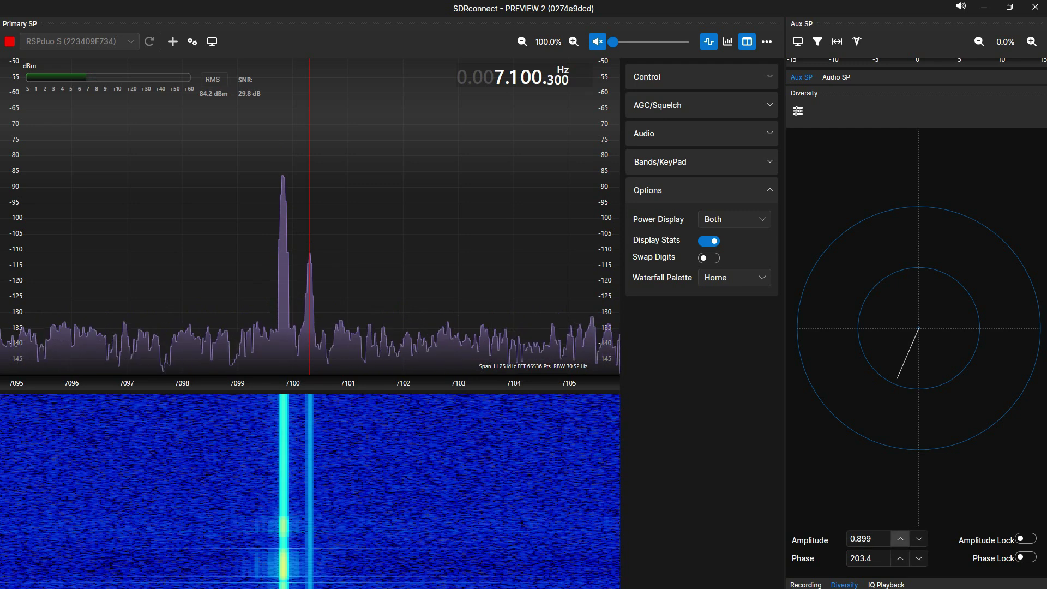
{"action": "left_click", "coordinate": [900, 539]}
{"action": "left_click", "coordinate": [900, 539]}
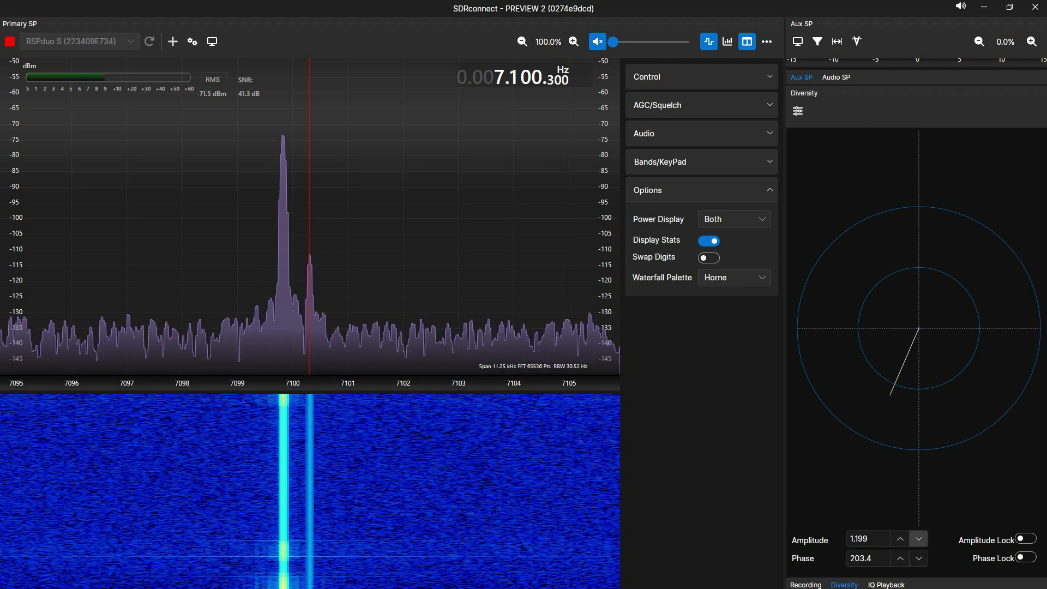
{"action": "left_click", "coordinate": [919, 539]}
{"action": "left_click", "coordinate": [919, 539]}
{"action": "left_click", "coordinate": [919, 538]}
{"action": "left_click", "coordinate": [919, 539]}
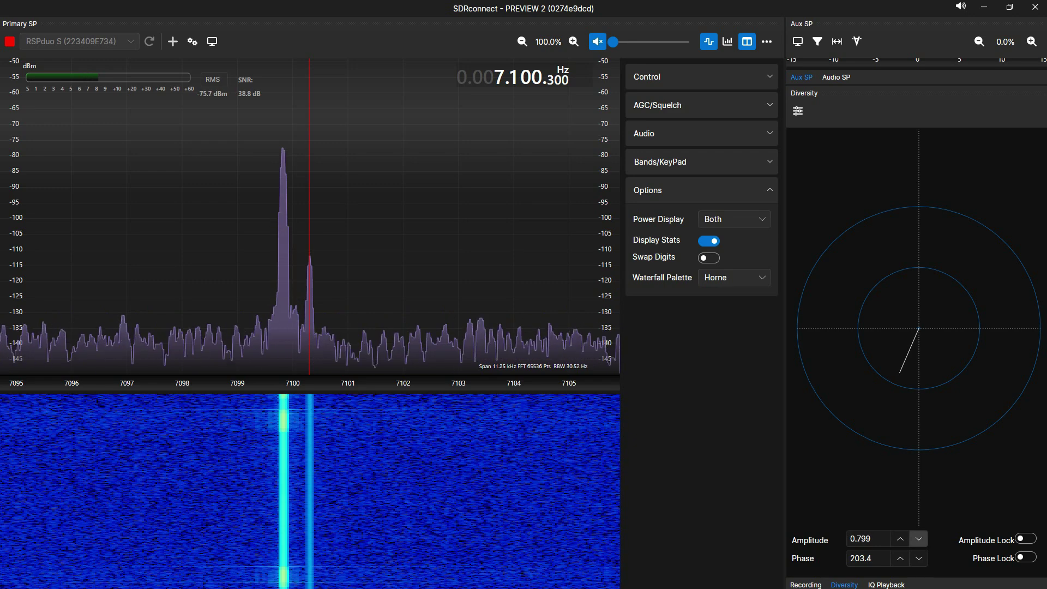
{"action": "left_click", "coordinate": [901, 539]}
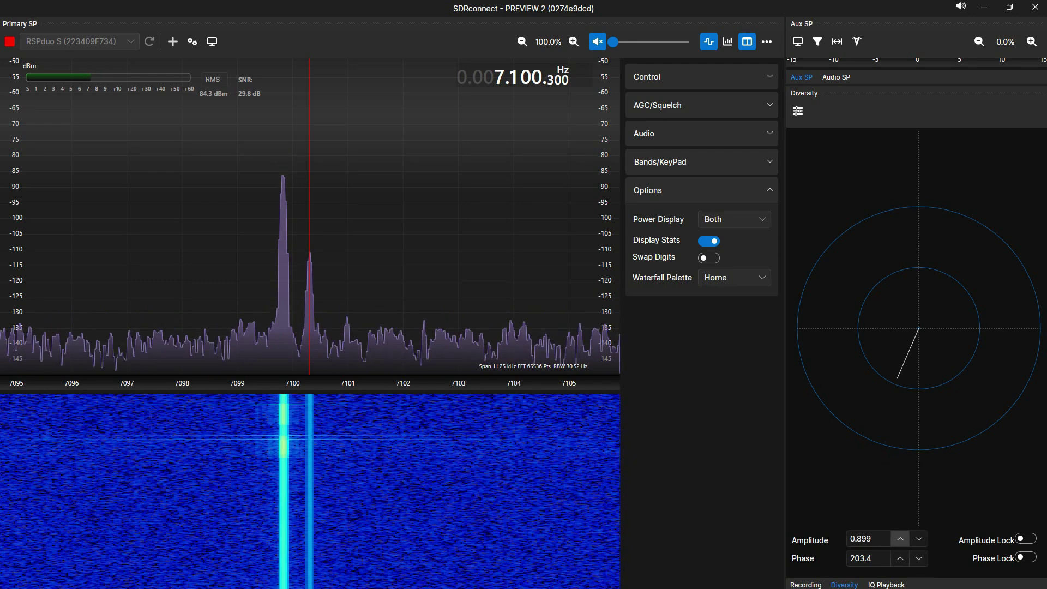
Change the diversity amplitude step size to a finer 0.01
{"action": "left_click", "coordinate": [798, 110]}
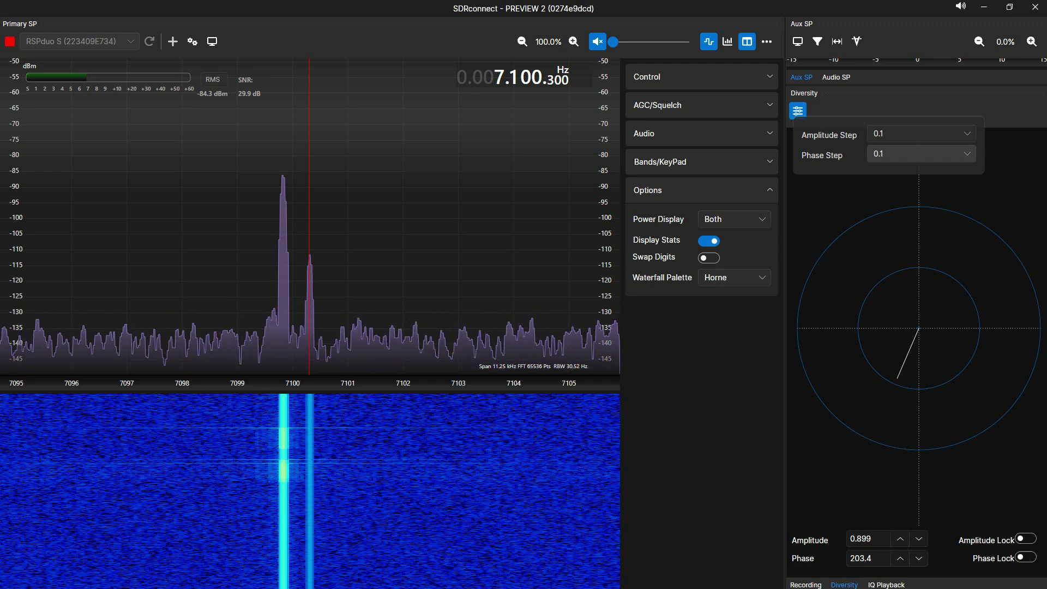
{"action": "left_click", "coordinate": [922, 134]}
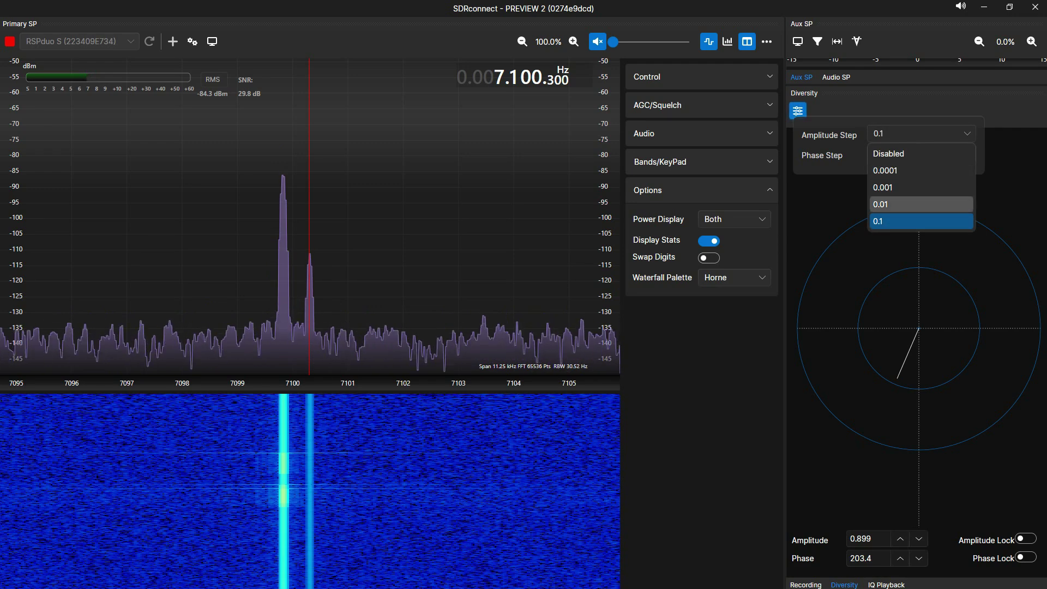
{"action": "left_click", "coordinate": [922, 204]}
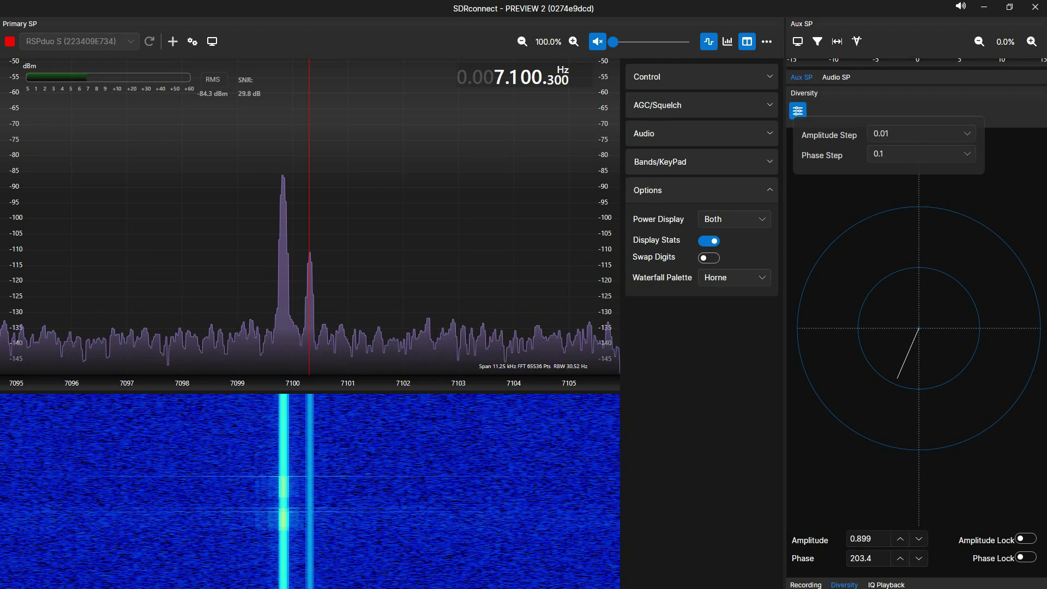
{"action": "key", "text": "Escape"}
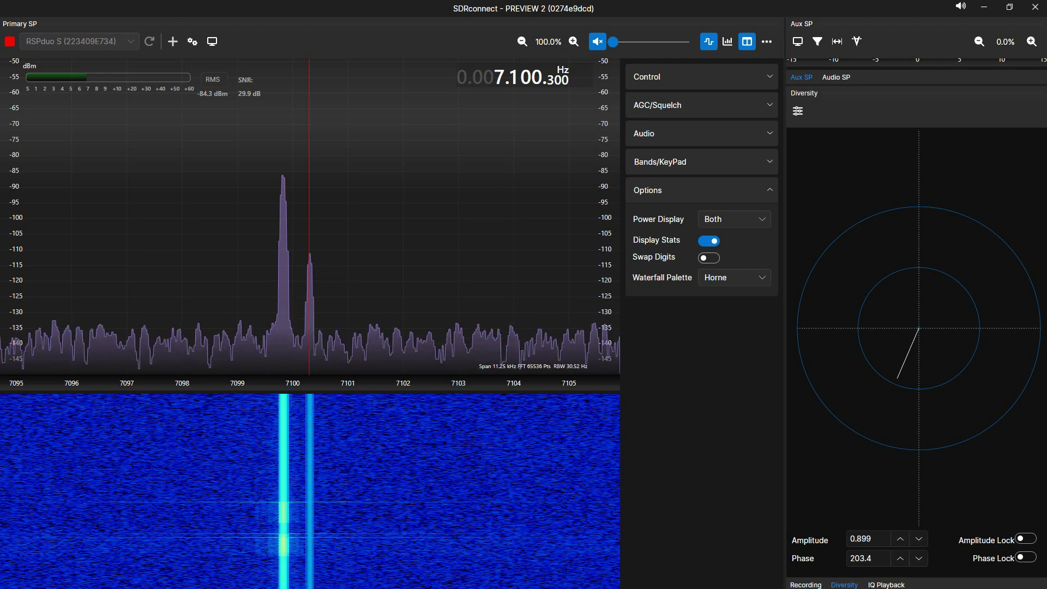
Raise the diversity phase three steps, then back one, to deepen the null
{"action": "scroll", "coordinate": [868, 539], "scroll_direction": "down", "scroll_amount": 9}
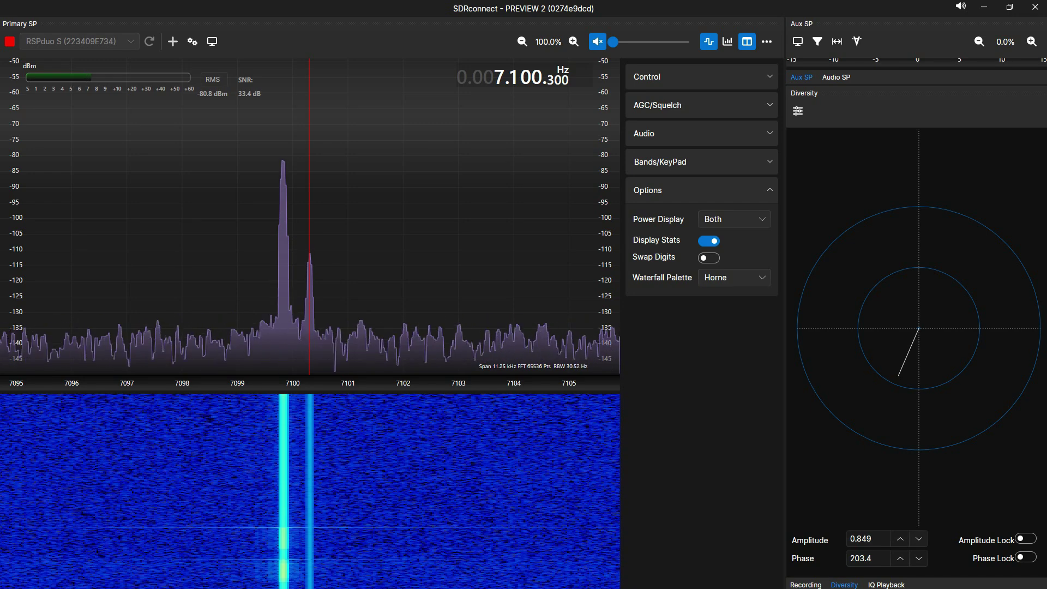
{"action": "scroll", "coordinate": [869, 539], "scroll_direction": "up", "scroll_amount": 18}
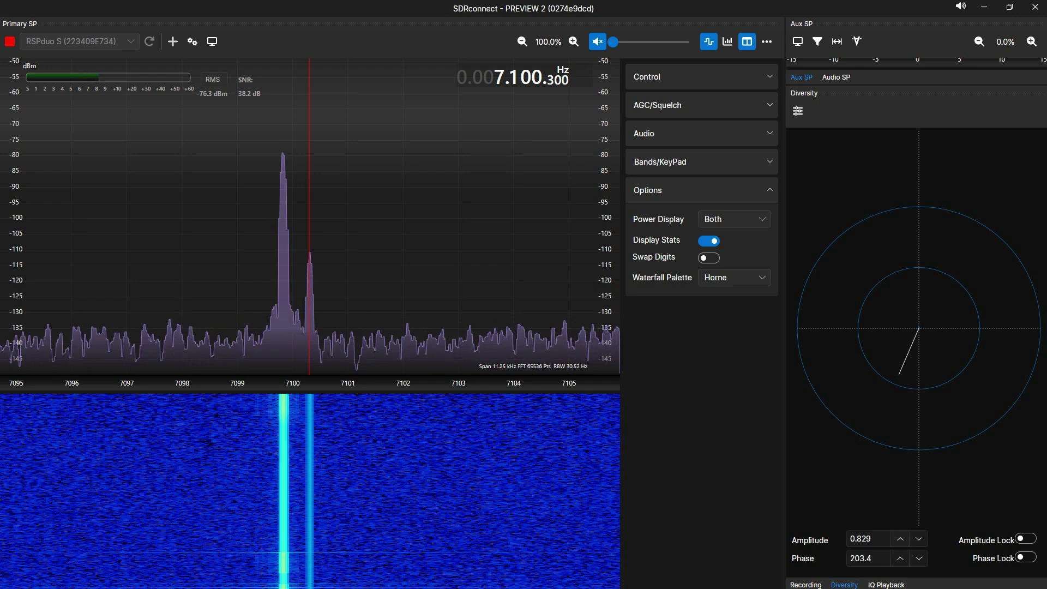
{"action": "scroll", "coordinate": [868, 539], "scroll_direction": "up", "scroll_amount": 3}
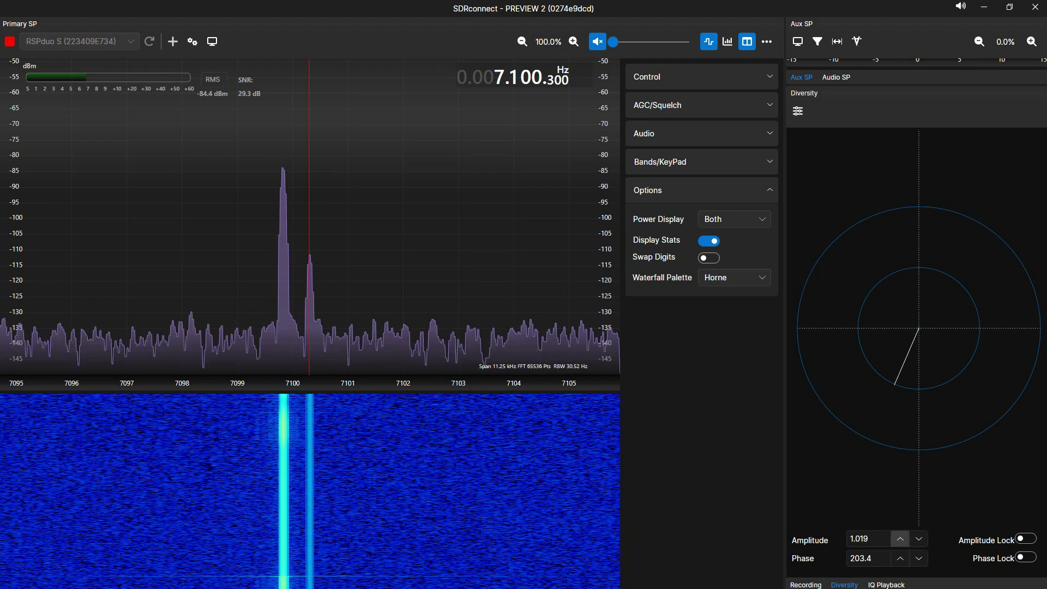
{"action": "scroll", "coordinate": [868, 539], "scroll_direction": "down", "scroll_amount": 5}
{"action": "scroll", "coordinate": [869, 538], "scroll_direction": "down", "scroll_amount": 5}
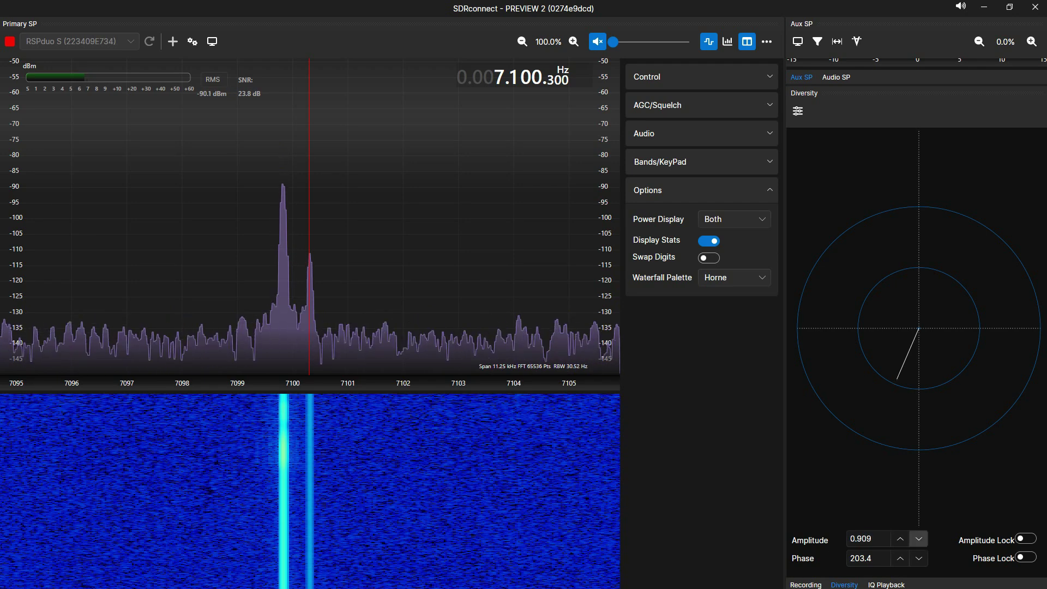
{"action": "scroll", "coordinate": [868, 539], "scroll_direction": "up", "scroll_amount": 6}
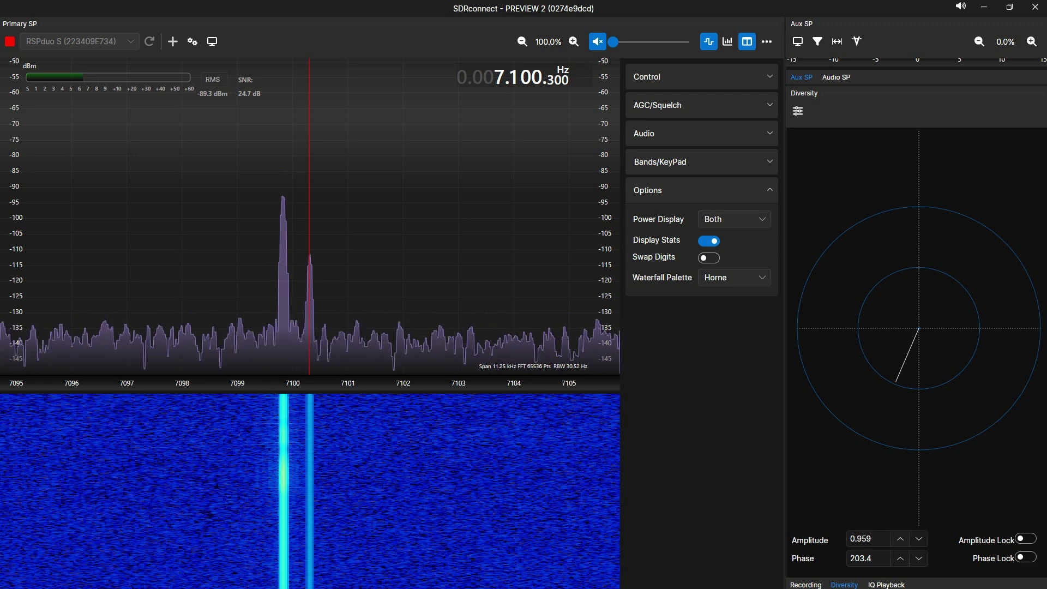
{"action": "left_click", "coordinate": [900, 558]}
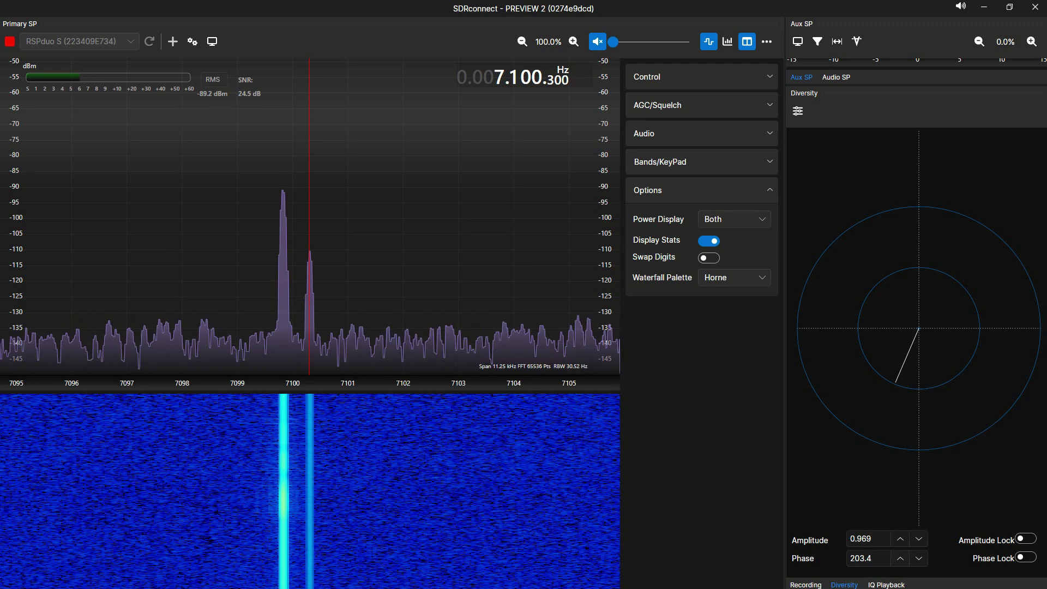
{"action": "left_click", "coordinate": [900, 558]}
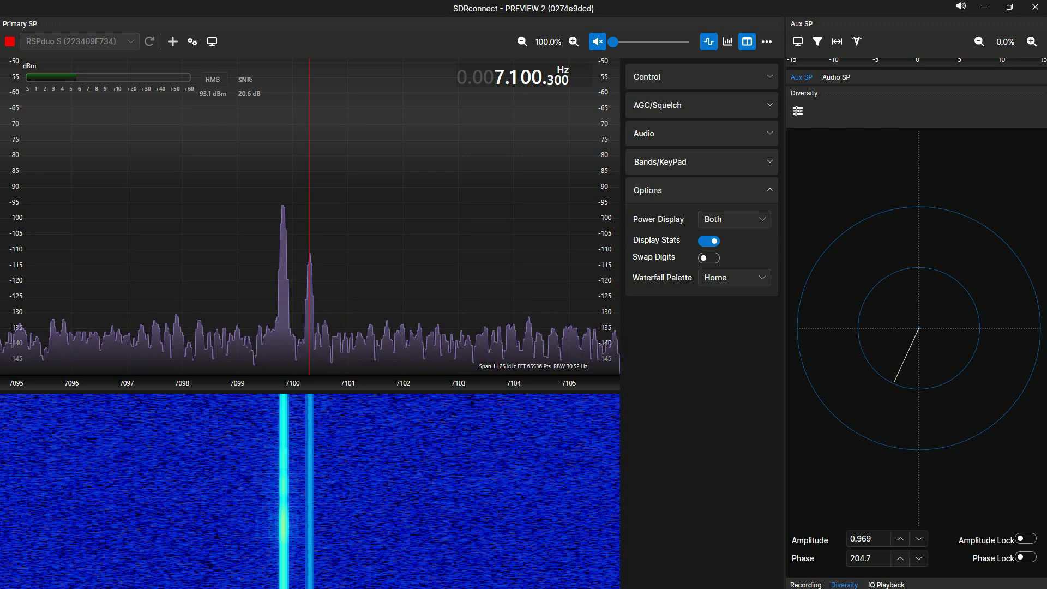
{"action": "left_click", "coordinate": [900, 558]}
{"action": "left_click", "coordinate": [919, 558]}
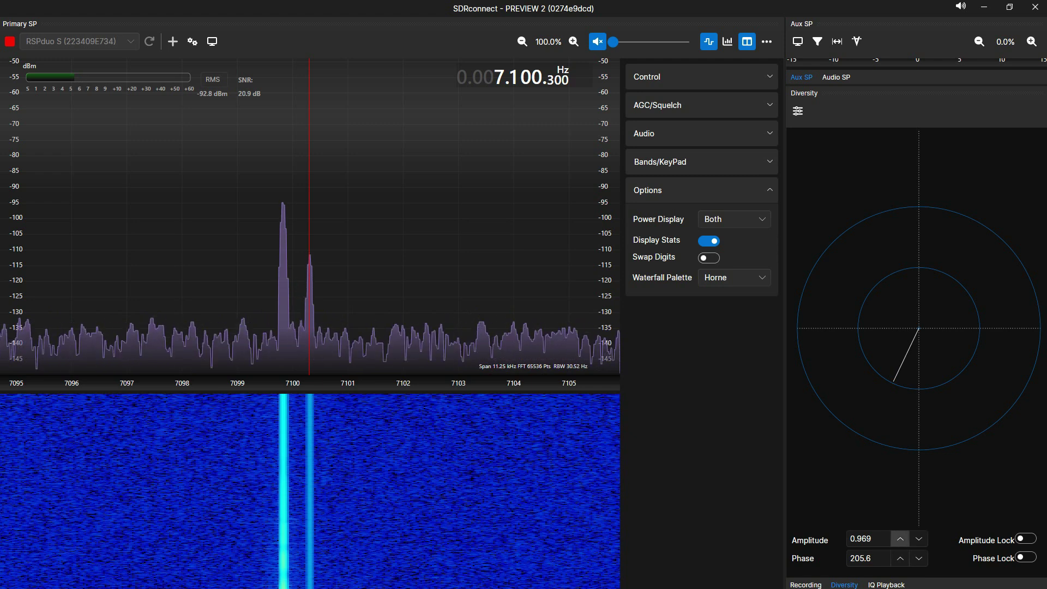
Refine the amplitude from 0.969 to 0.949 and settle the phase at 205.1
{"action": "left_click", "coordinate": [919, 539]}
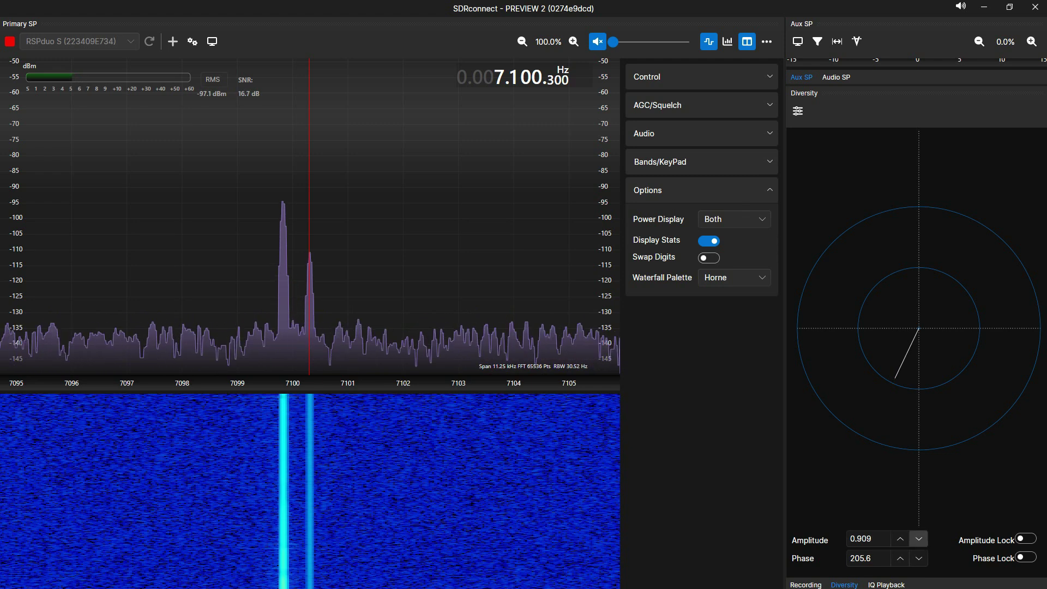
{"action": "left_click", "coordinate": [901, 539]}
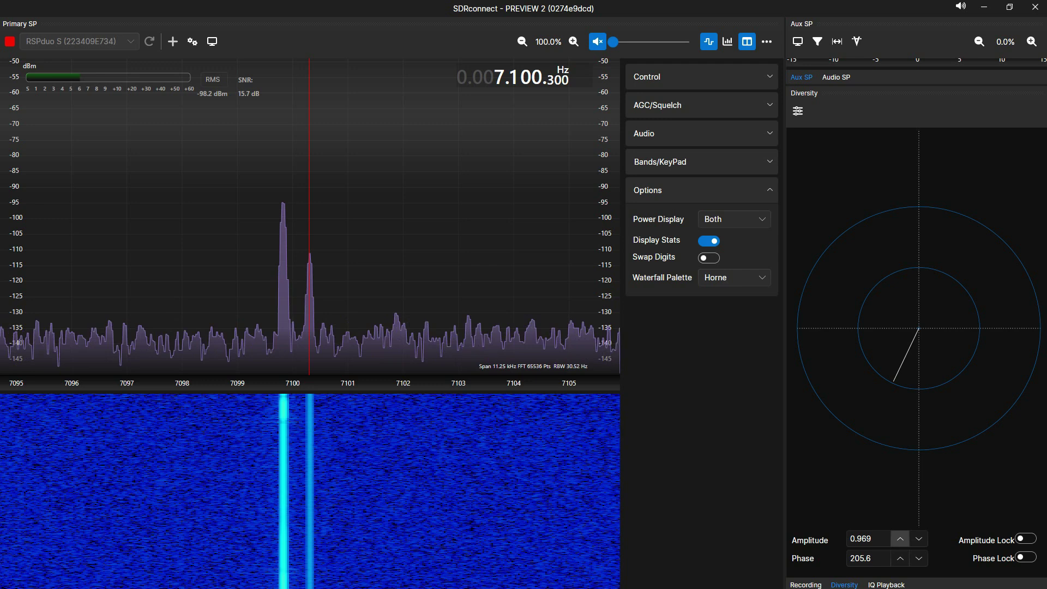
{"action": "left_click", "coordinate": [919, 539]}
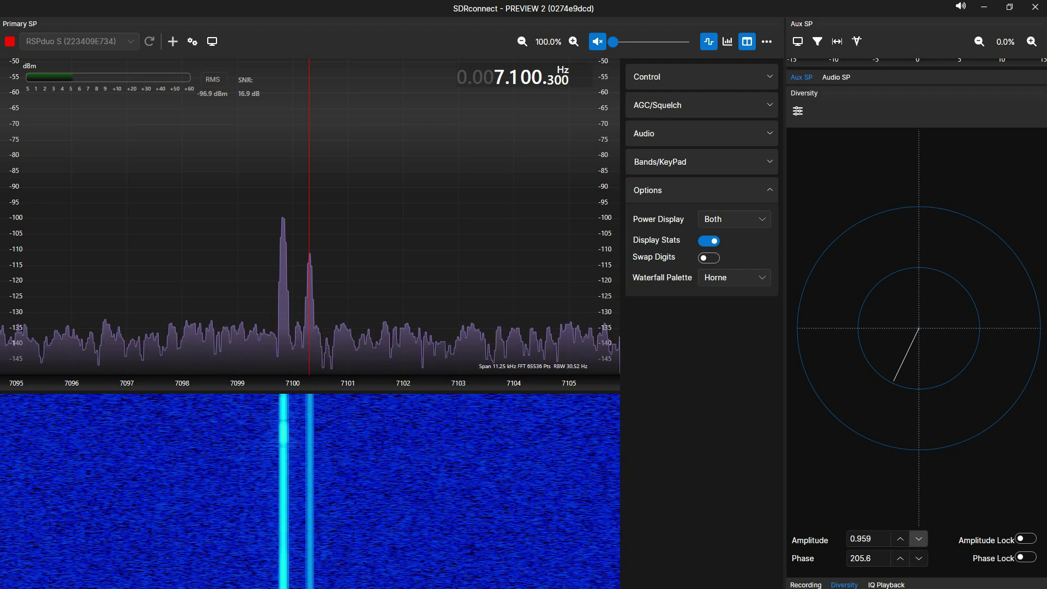
{"action": "left_click", "coordinate": [919, 539]}
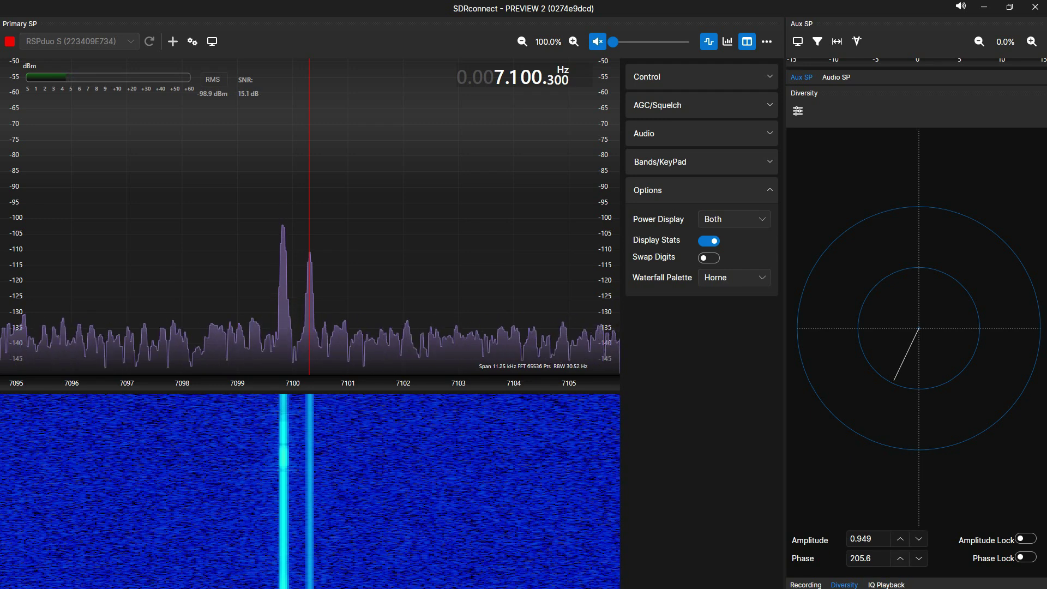
{"action": "left_click", "coordinate": [901, 558]}
{"action": "left_click", "coordinate": [919, 558]}
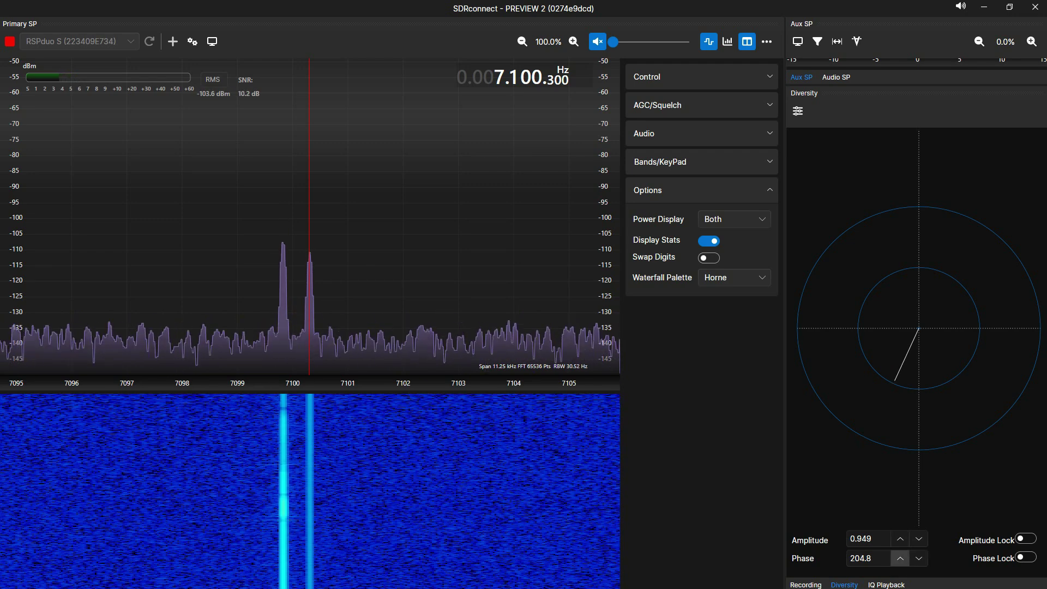
{"action": "left_click", "coordinate": [901, 558]}
{"action": "left_click", "coordinate": [900, 558]}
{"action": "left_click", "coordinate": [900, 558]}
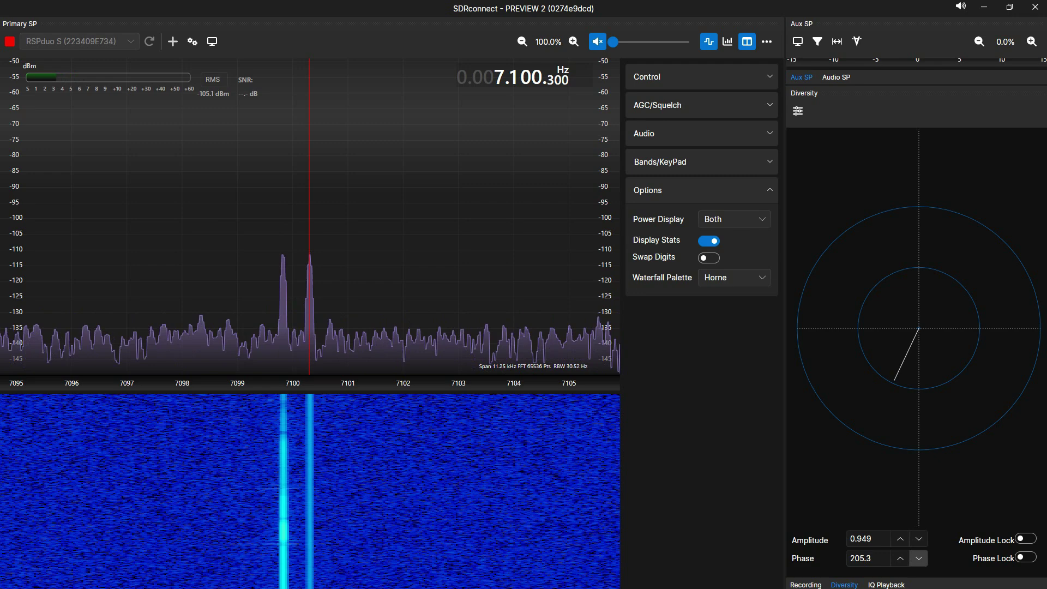
{"action": "left_click", "coordinate": [919, 558]}
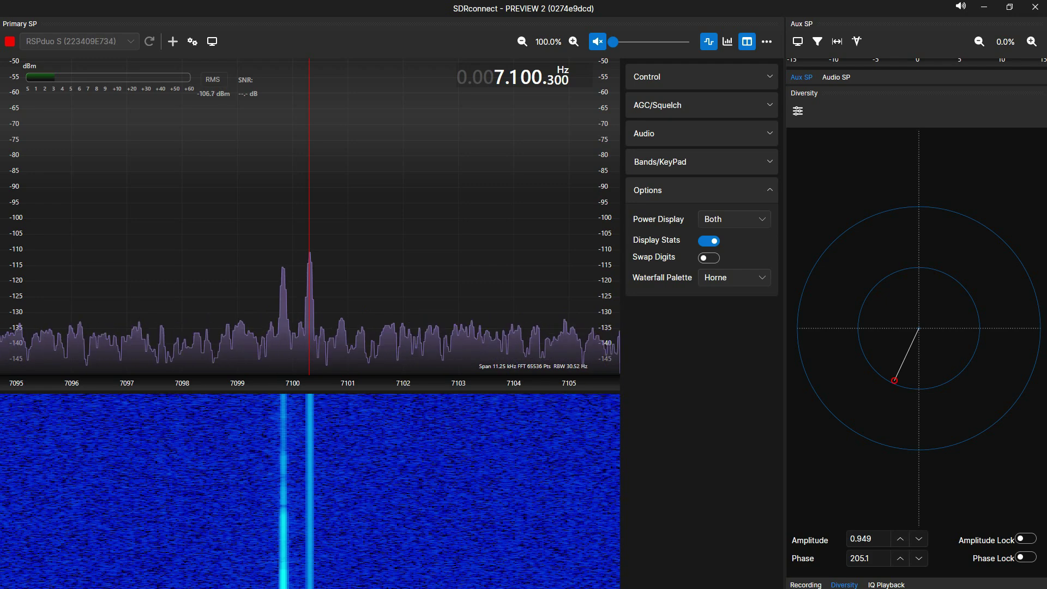
Adjust the amplitude by single 0.01 steps to check the notch depth
{"action": "left_click", "coordinate": [919, 539]}
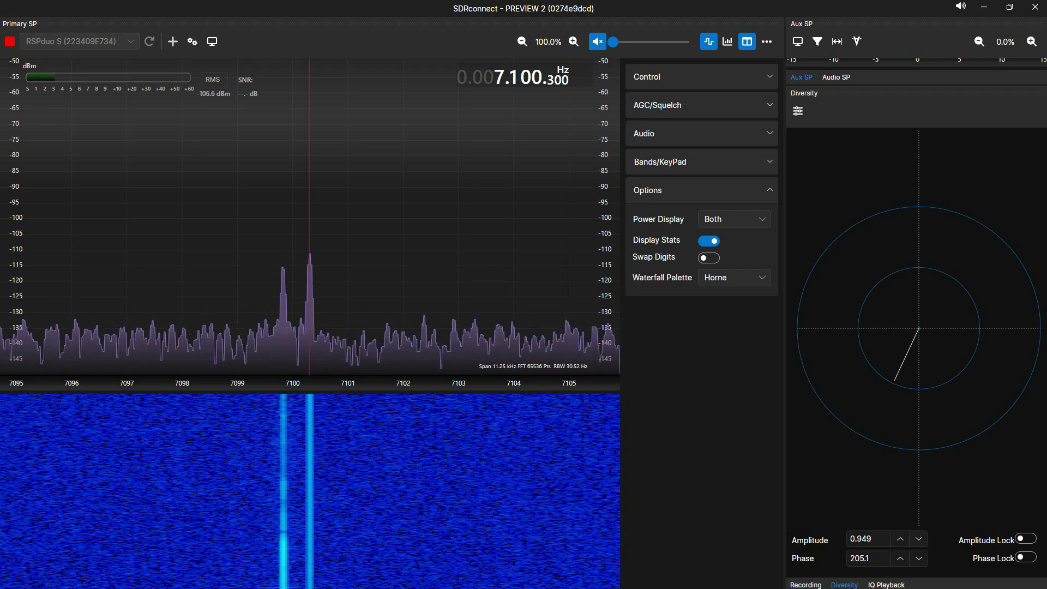
{"action": "left_click", "coordinate": [901, 539]}
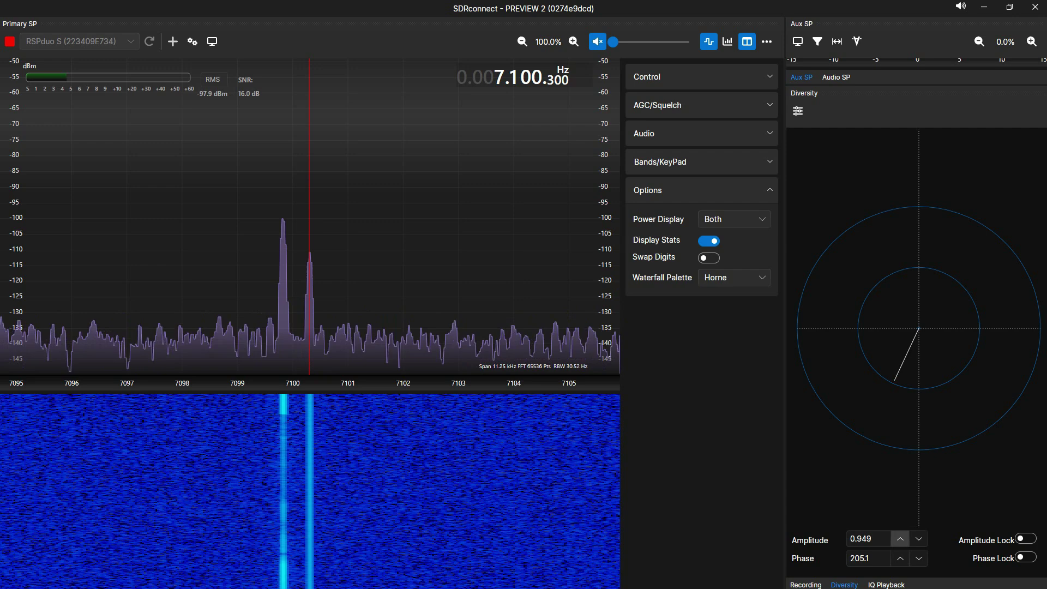
{"action": "left_click", "coordinate": [900, 538]}
{"action": "key", "text": "Down"}
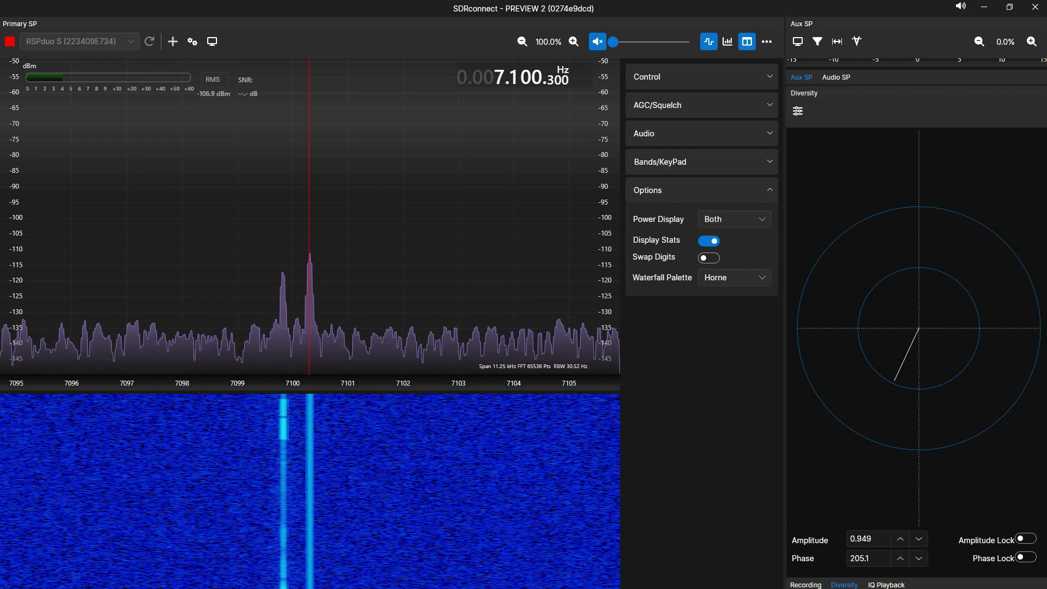